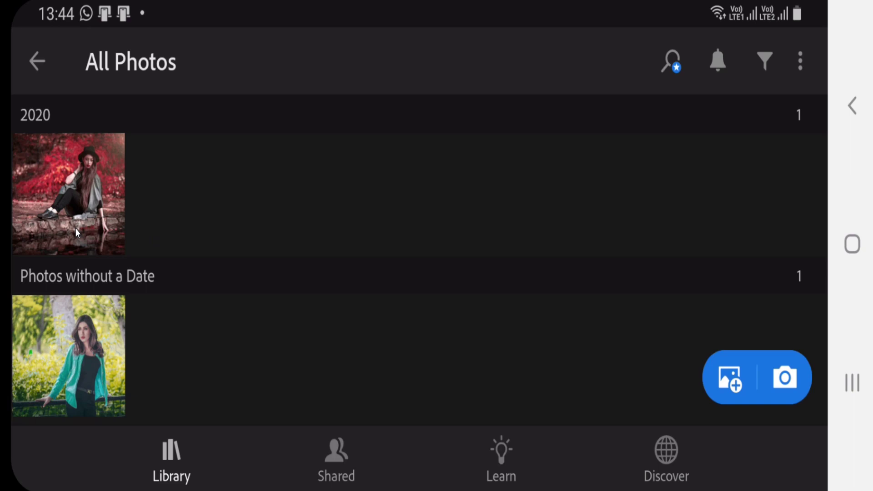
- Open the 2020 hat portrait in Edit, try Healing Brush, and dismiss the Premium prompt
click(78, 192)
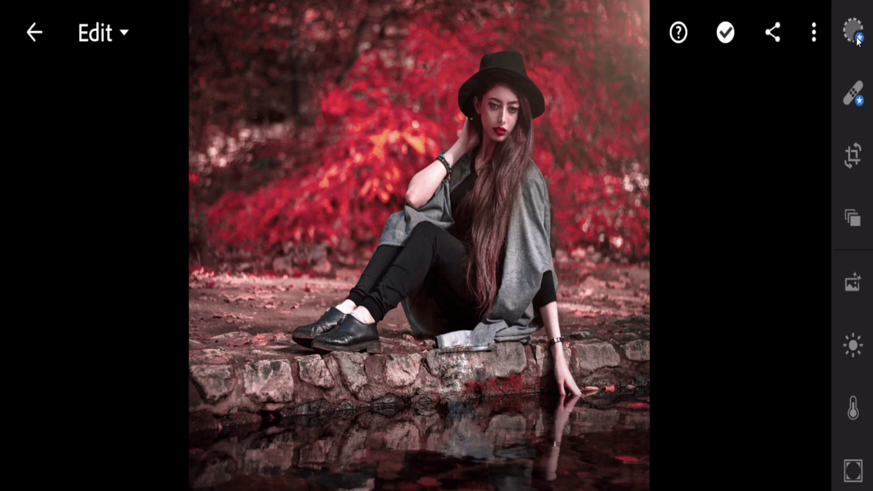
click(849, 99)
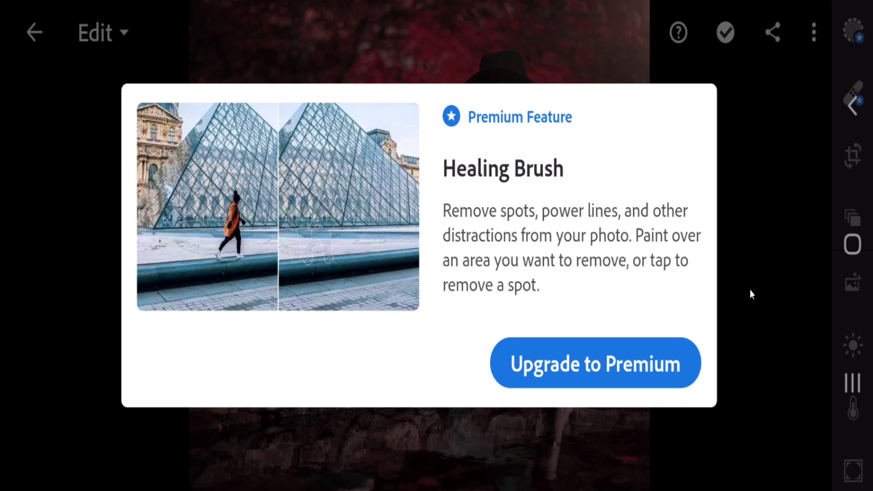
click(44, 41)
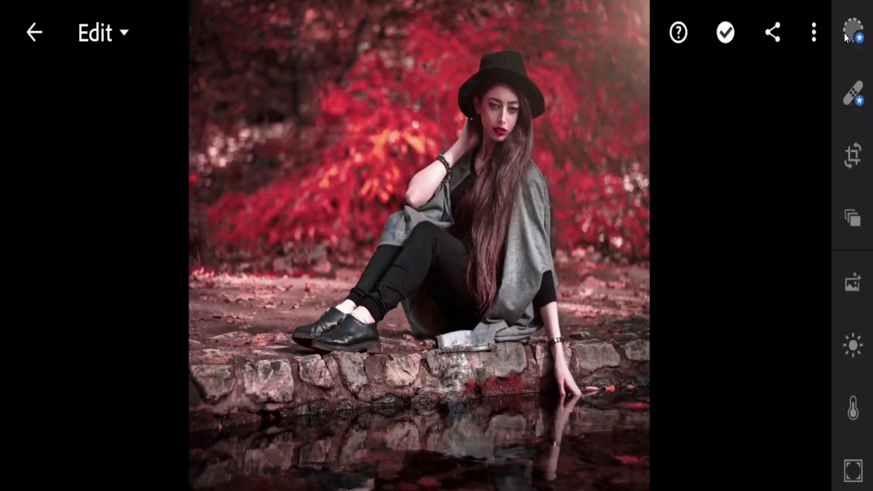
click(851, 30)
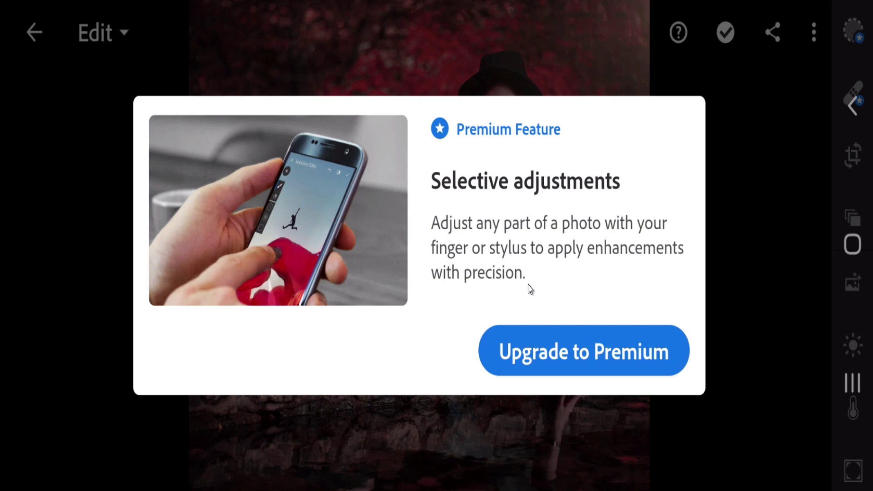
click(28, 34)
scroll(838, 289, down, 3)
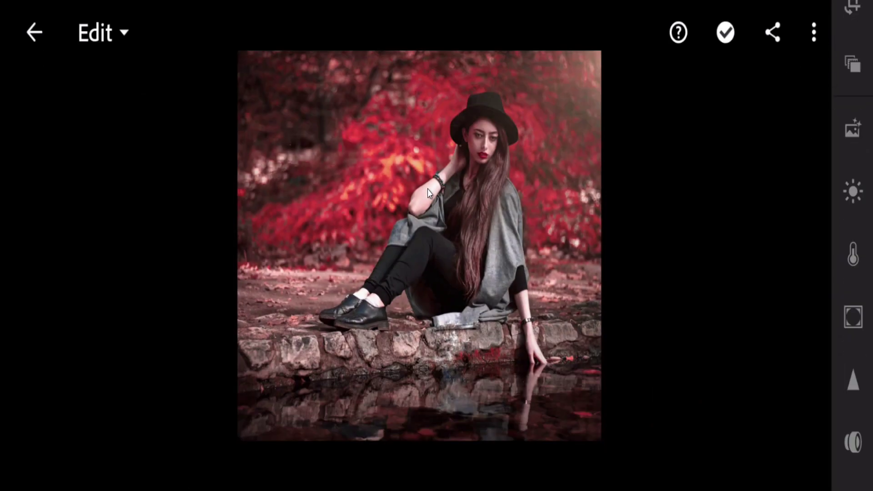
scroll(428, 189, up, 2)
scroll(428, 189, up, 3)
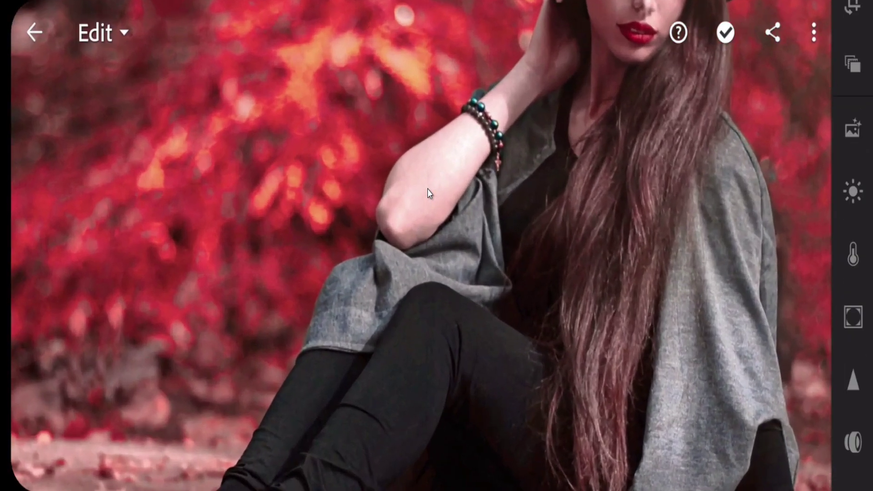
scroll(428, 191, down, 5)
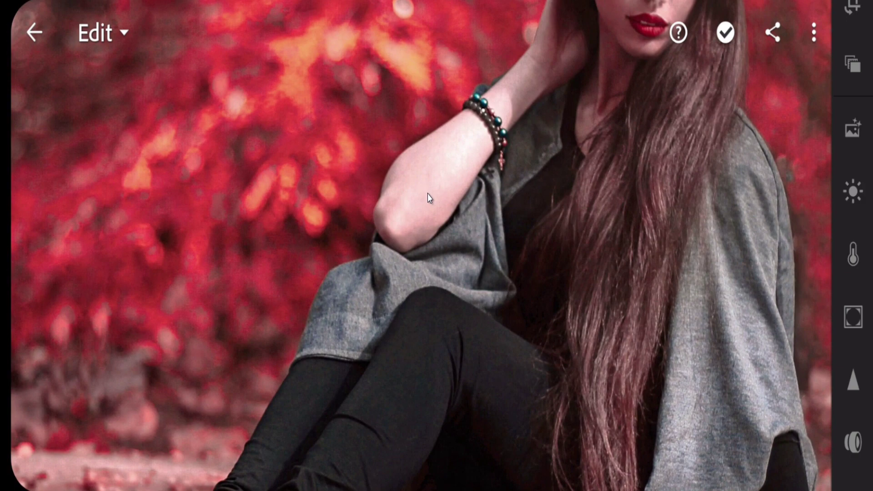
scroll(407, 207, down, 1)
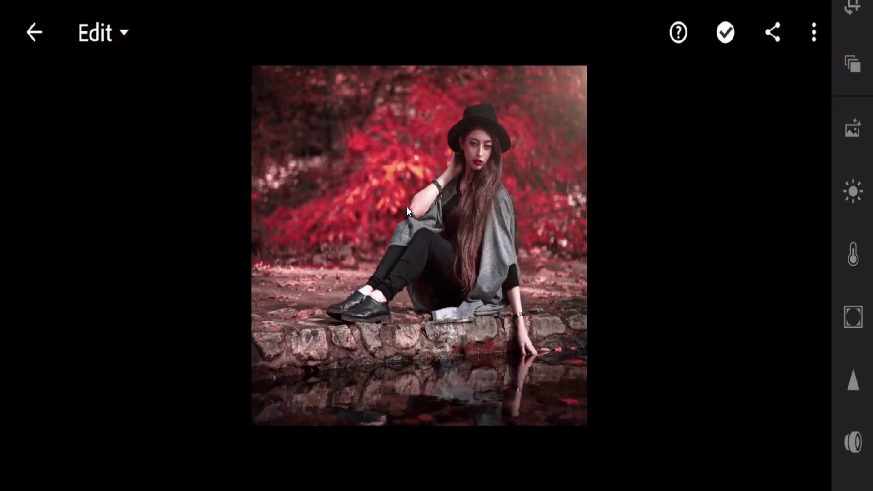
scroll(407, 207, up, 2)
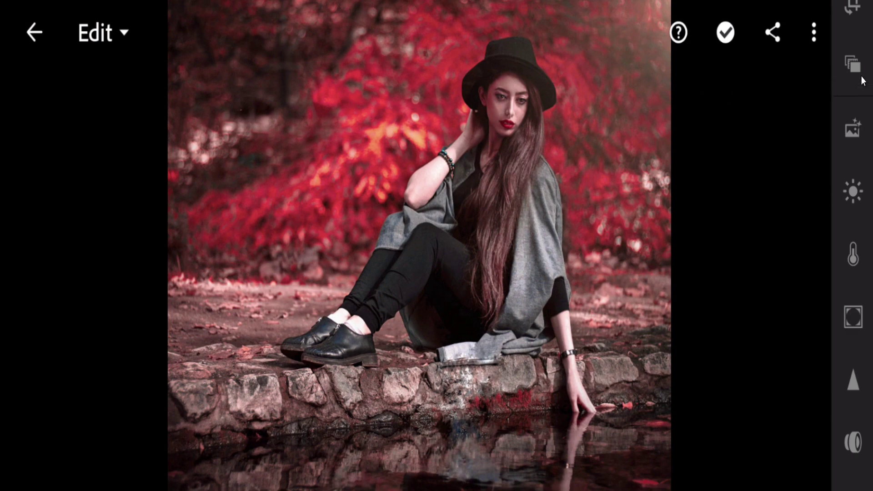
click(864, 93)
- Crop the portrait by pulling the top-right and bottom-left corners inward, then apply it
drag(864, 92, 866, 222)
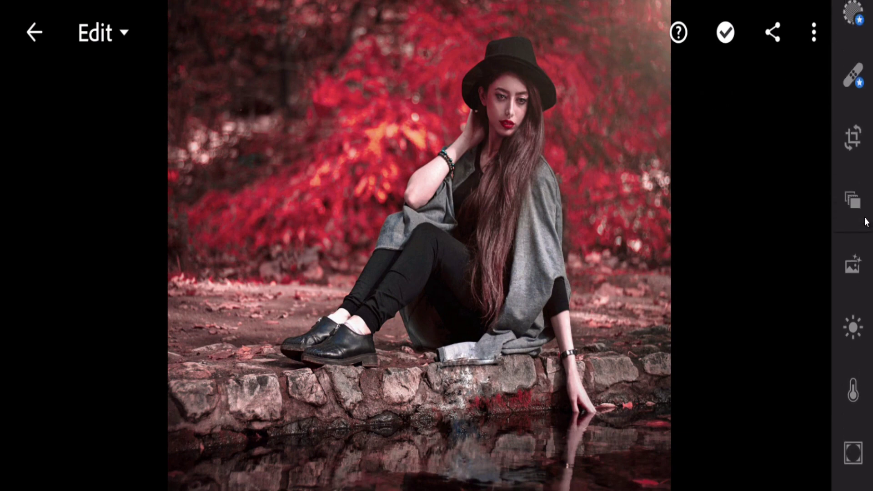
click(854, 144)
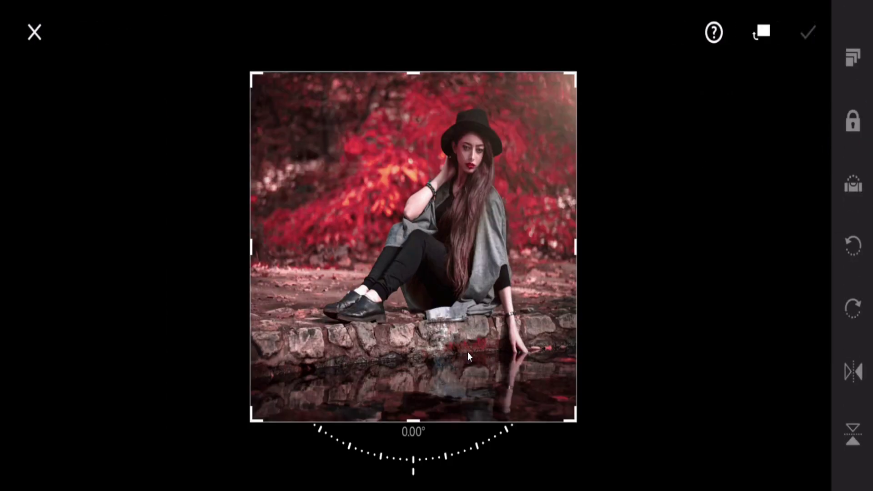
drag(576, 75, 559, 95)
drag(256, 419, 275, 411)
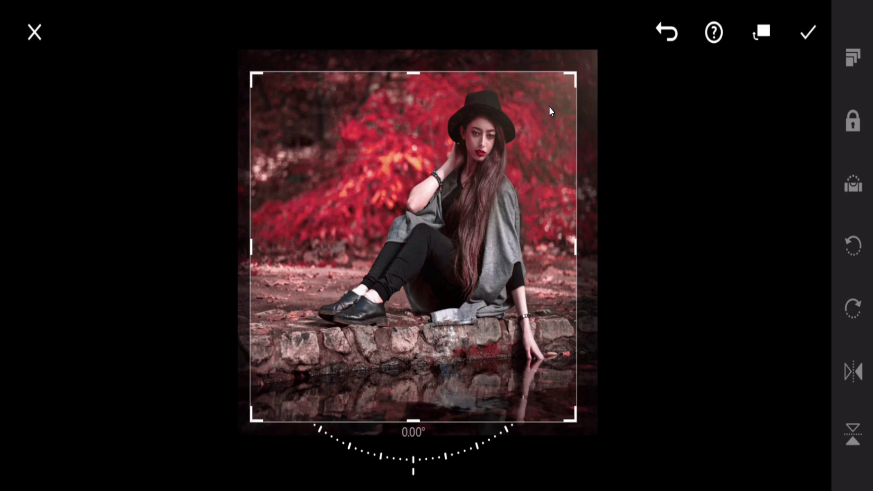
click(808, 33)
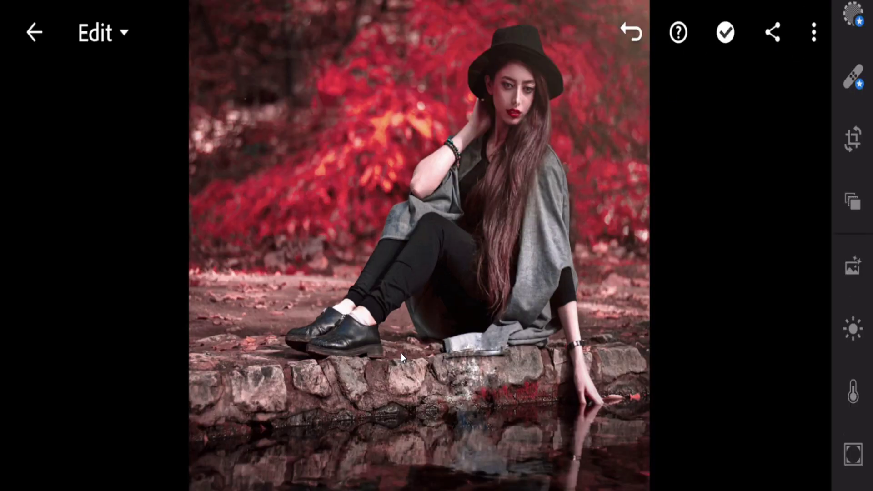
- Open Profiles, dismiss the favourites tip, and browse the Basic then Artistic categories
click(856, 204)
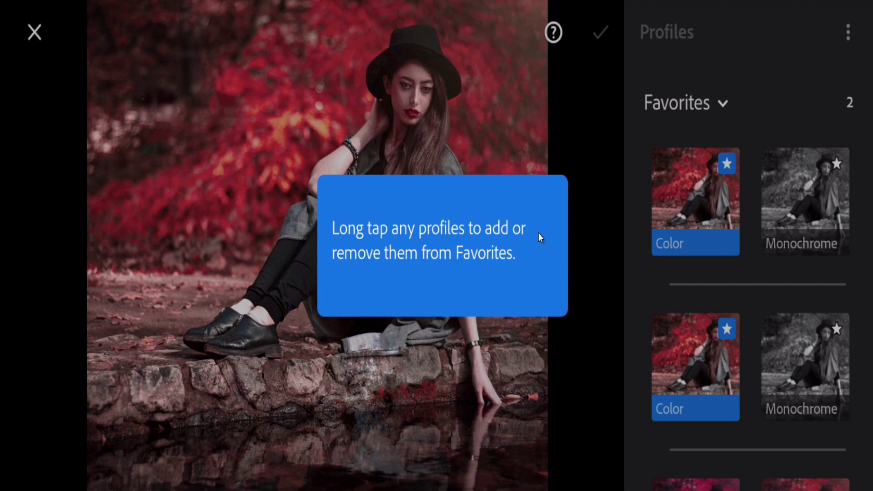
click(351, 232)
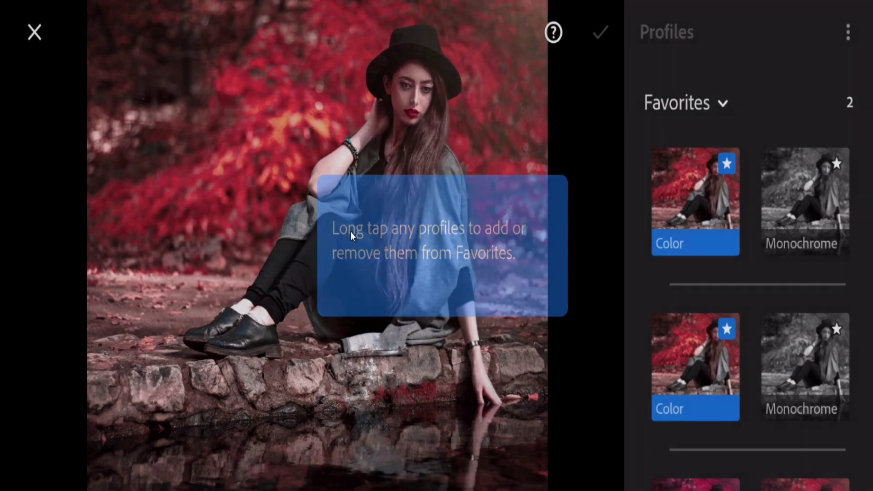
scroll(728, 276, down, 5)
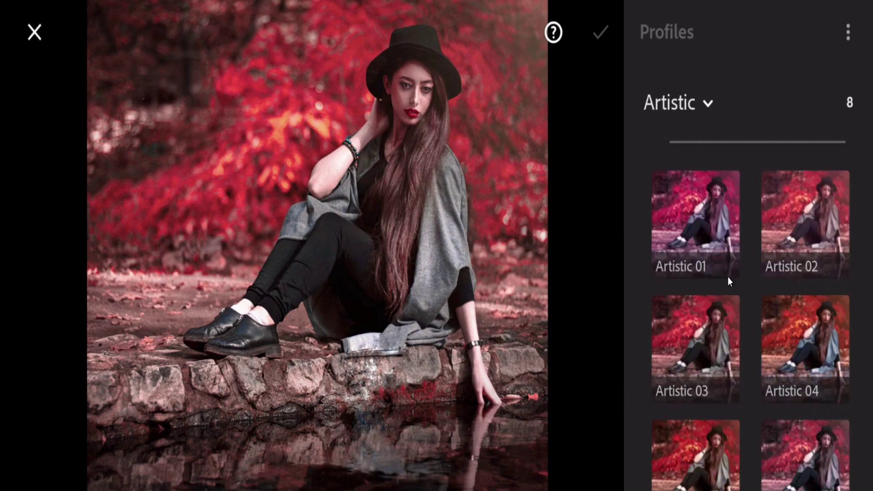
scroll(728, 276, down, 2)
scroll(728, 276, up, 6)
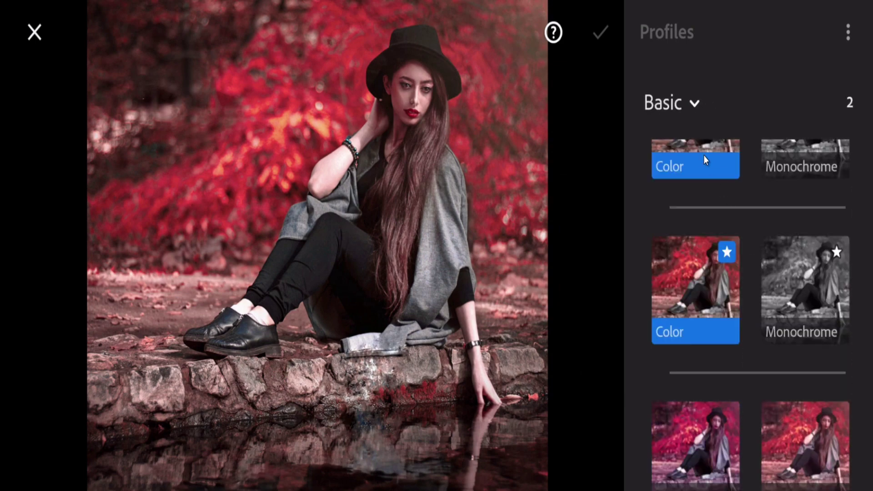
click(694, 106)
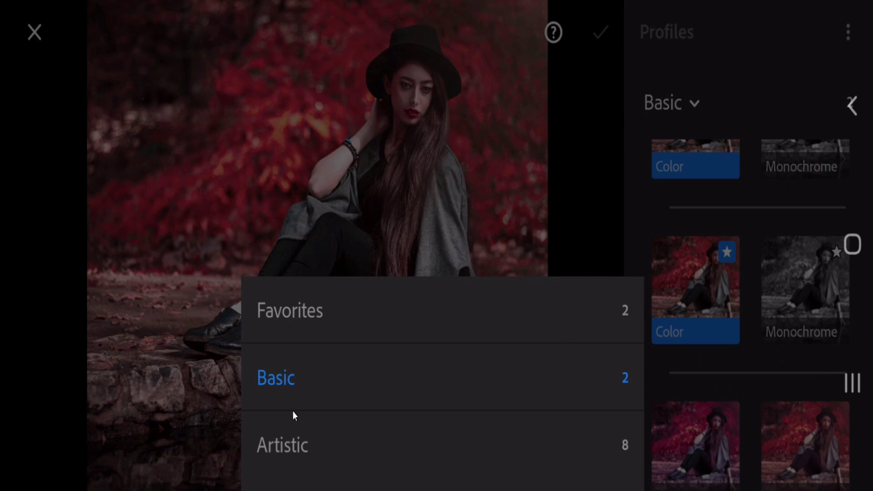
click(293, 379)
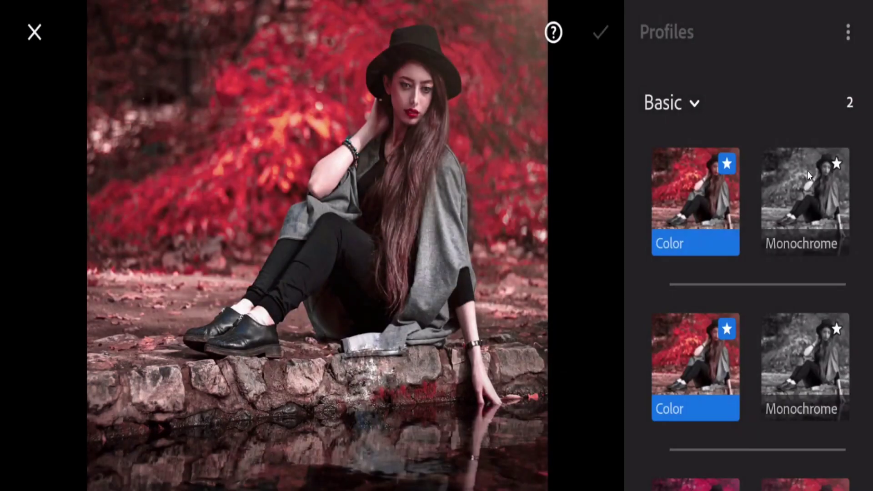
click(693, 106)
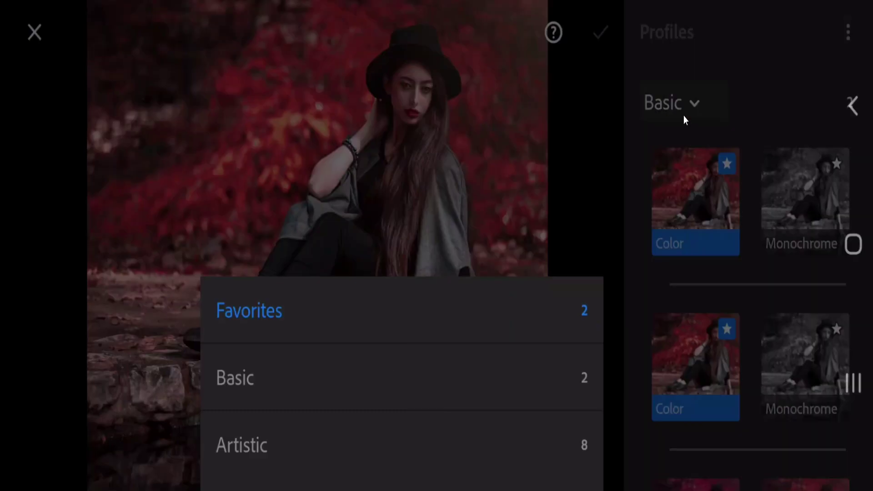
click(311, 370)
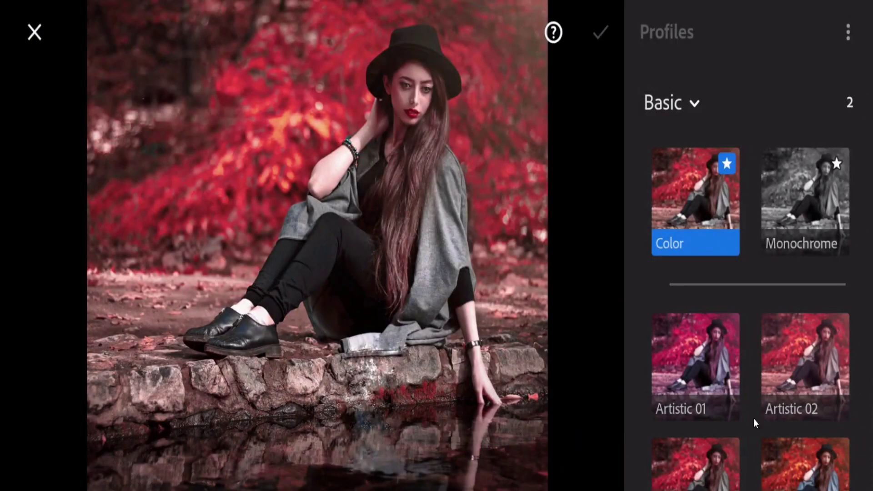
scroll(754, 418, down, 5)
click(707, 101)
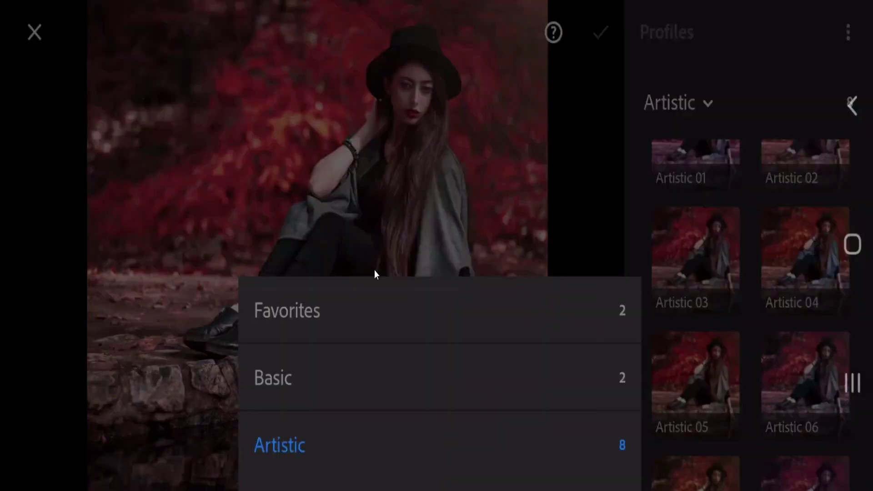
click(330, 448)
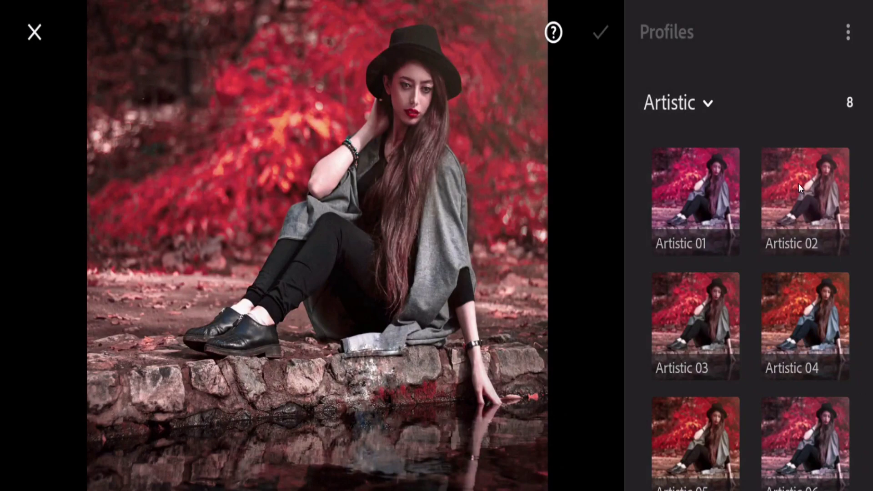
- Preview the Artistic 02, 03, 04 and 06 profiles in turn
click(799, 184)
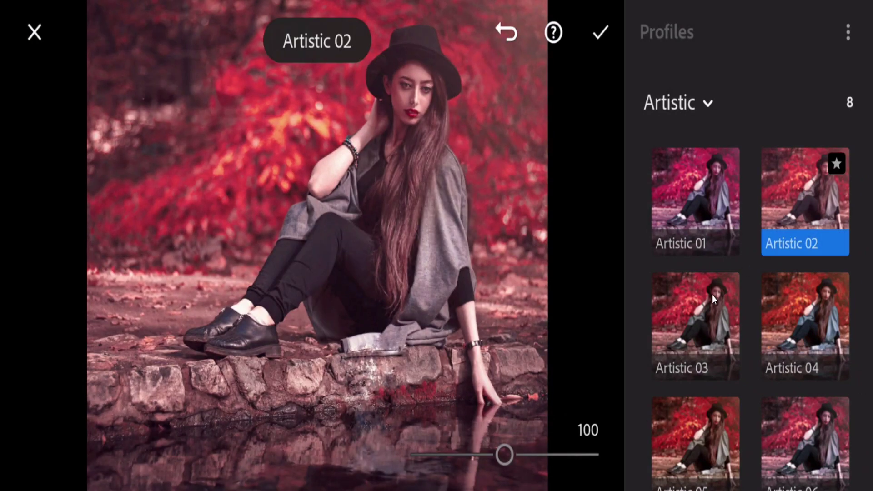
click(713, 295)
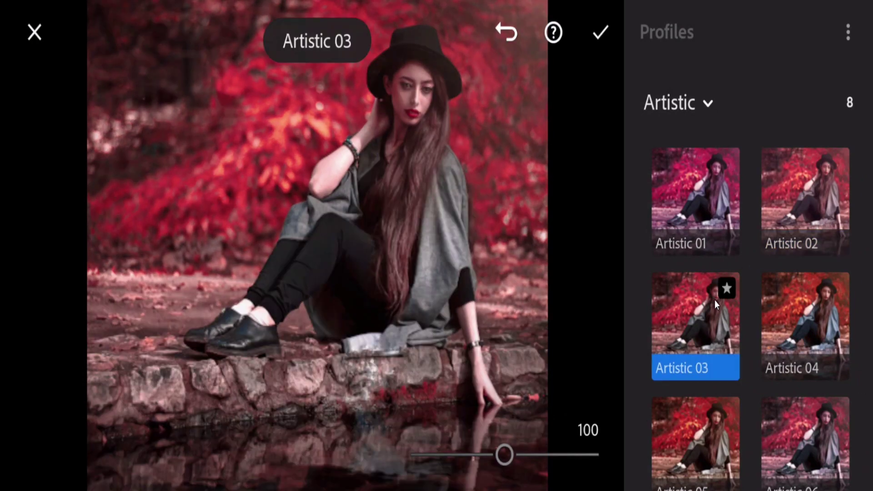
click(807, 316)
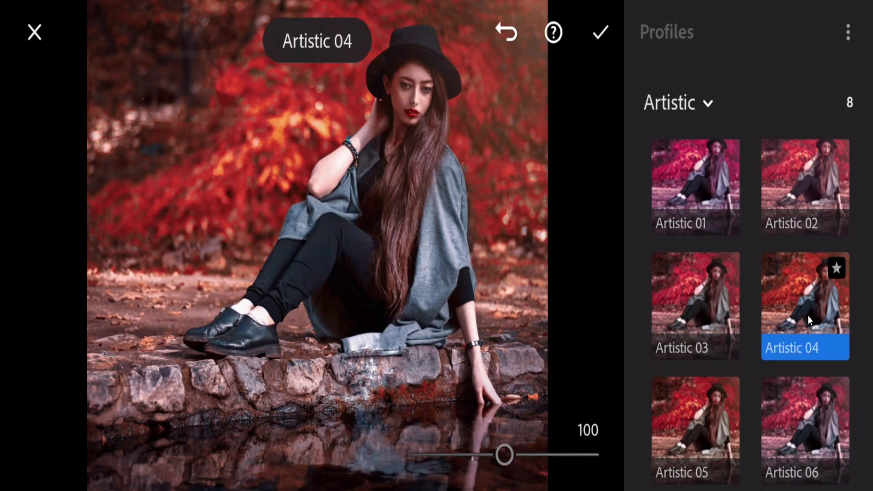
click(790, 409)
- Scroll through the B&W, Modern and Vintage profiles and preview Vintage 07
scroll(789, 406, down, 6)
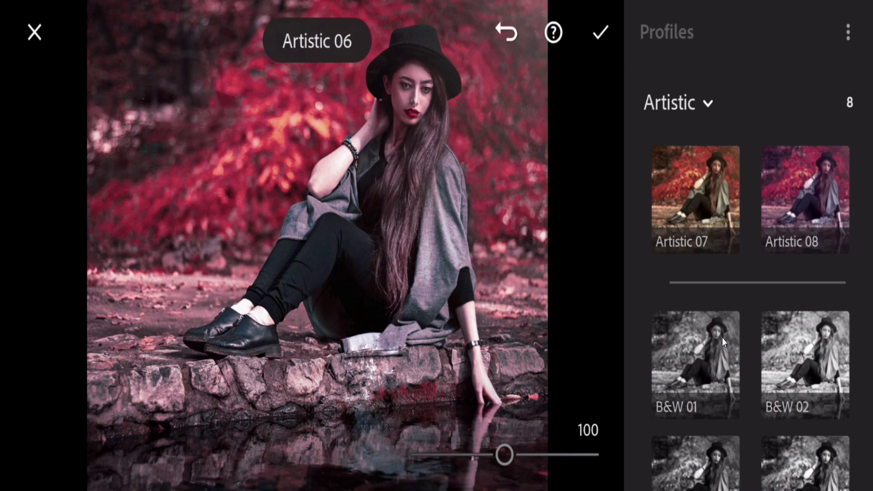
scroll(822, 362, down, 3)
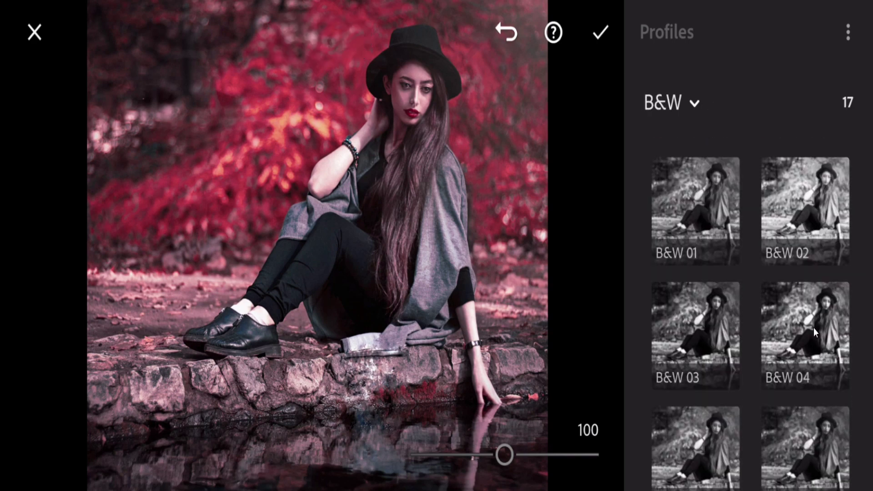
scroll(742, 319, down, 15)
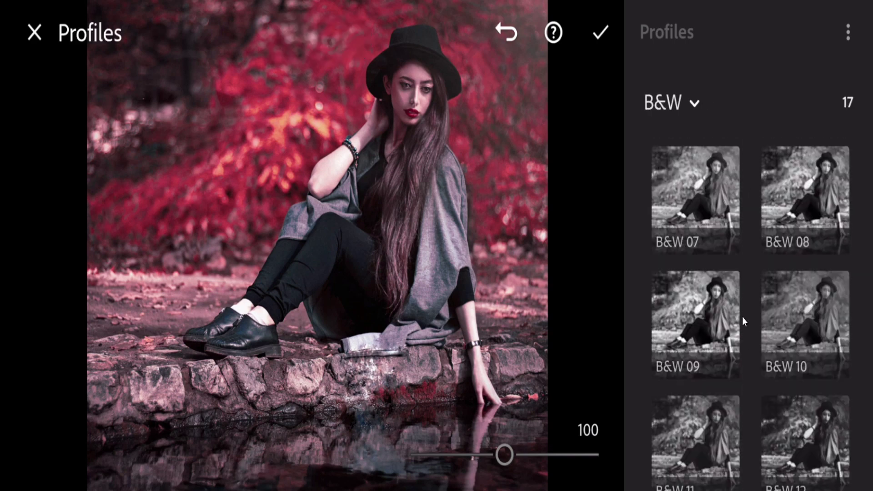
scroll(742, 317, down, 5)
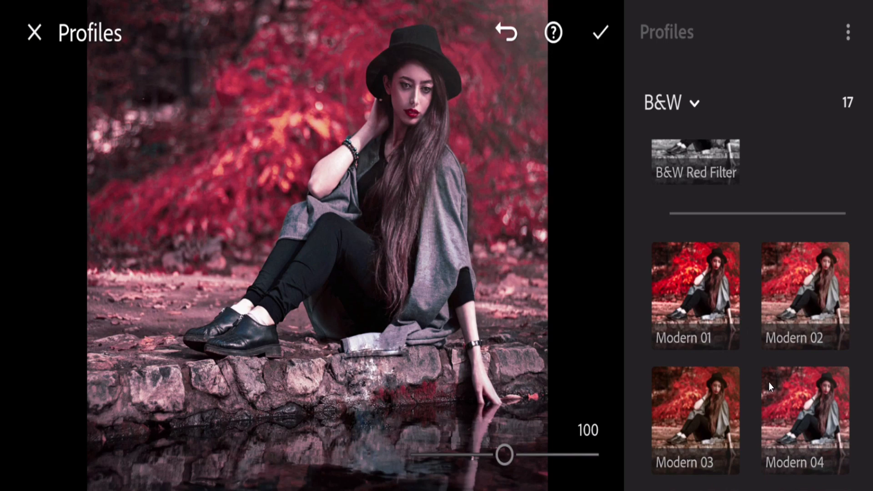
scroll(770, 379, down, 12)
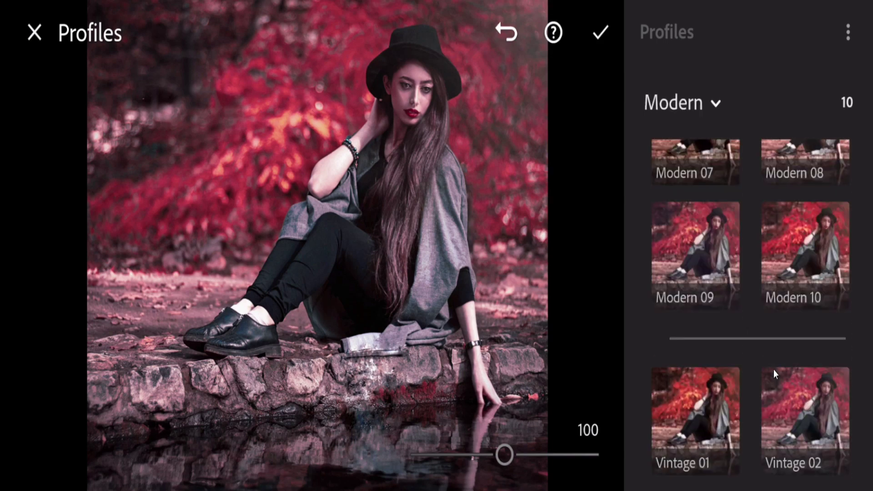
scroll(823, 309, down, 10)
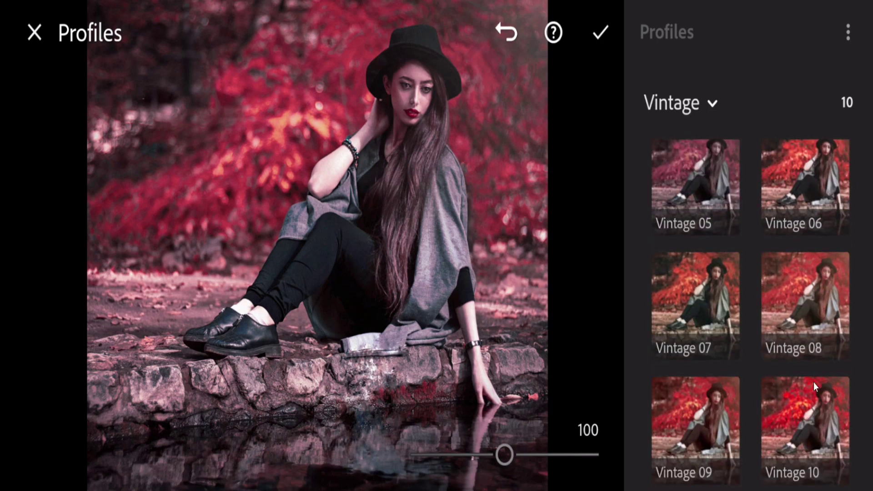
click(703, 291)
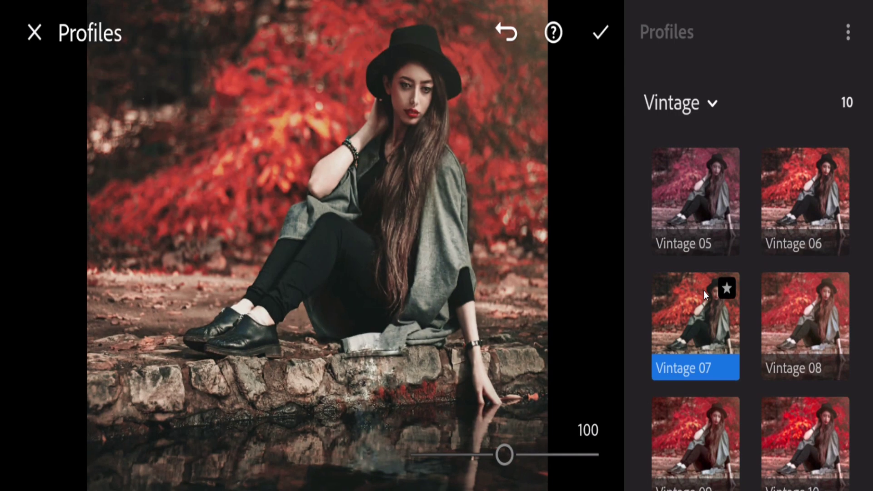
- Switch to the Vintage 06 profile at 100 and confirm it
scroll(704, 290, up, 4)
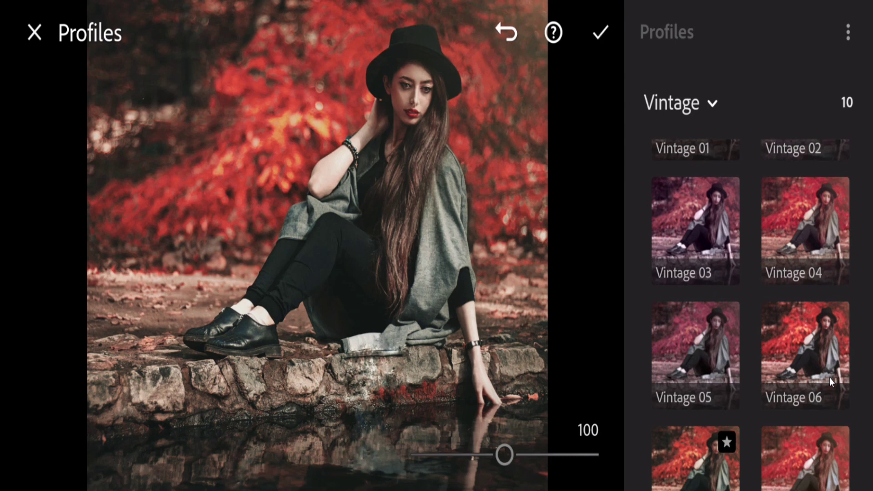
click(786, 339)
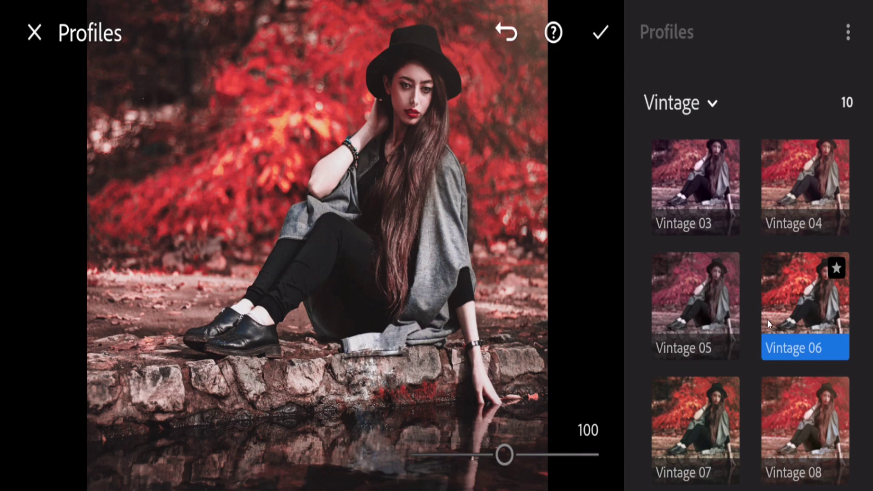
click(598, 34)
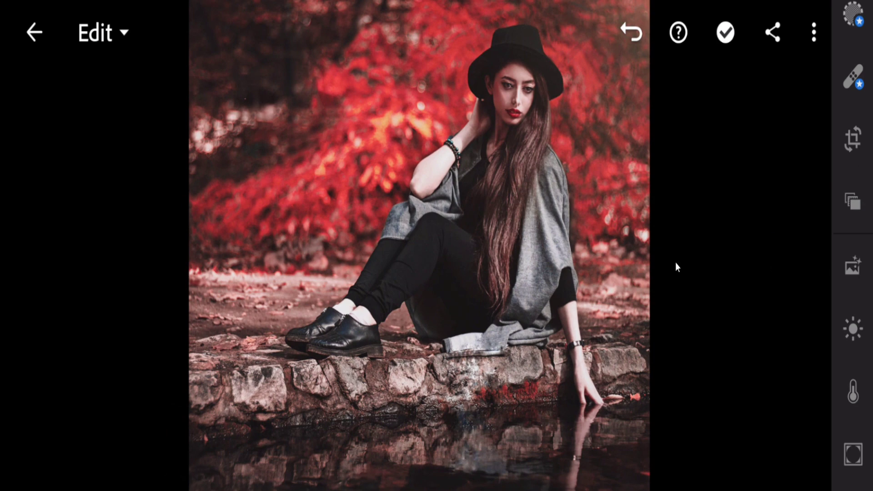
- Apply Auto settings to brighten the portrait and soften its red tones
click(855, 270)
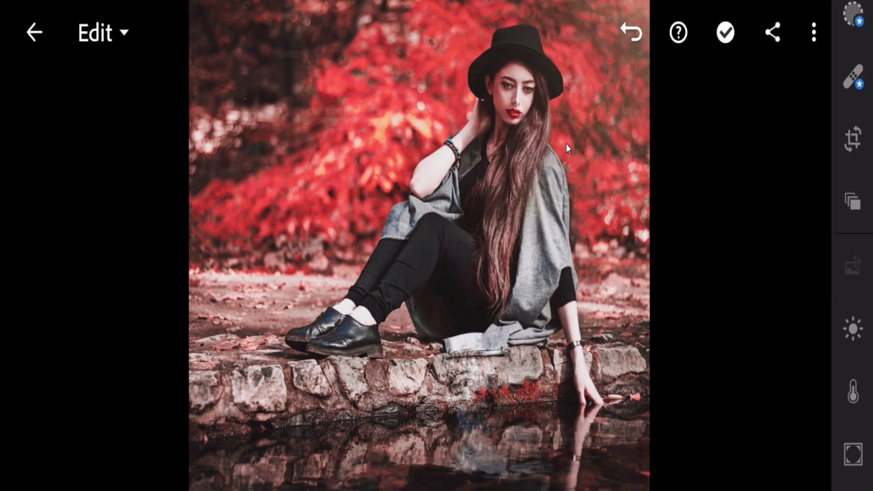
- Undo the Auto settings and bring up the Light panel
click(632, 34)
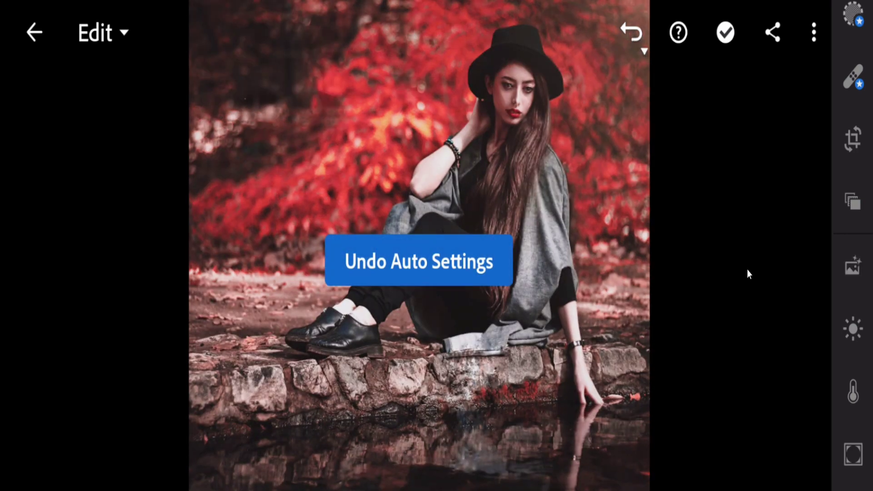
click(851, 329)
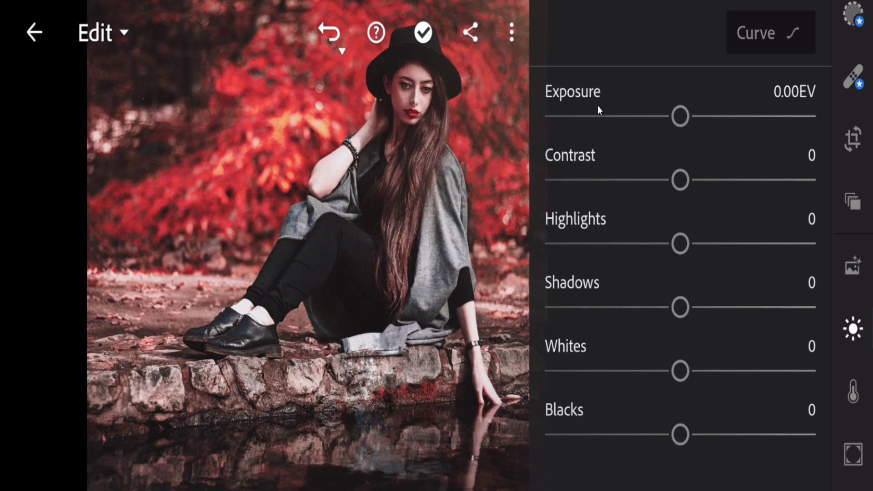
- Set Exposure to 0.26EV, Contrast 9, Highlights -37 and Shadows 51
mouse_move(678, 116)
mouse_down()
mouse_move(624, 117)
mouse_move(710, 120)
mouse_move(683, 122)
mouse_up()
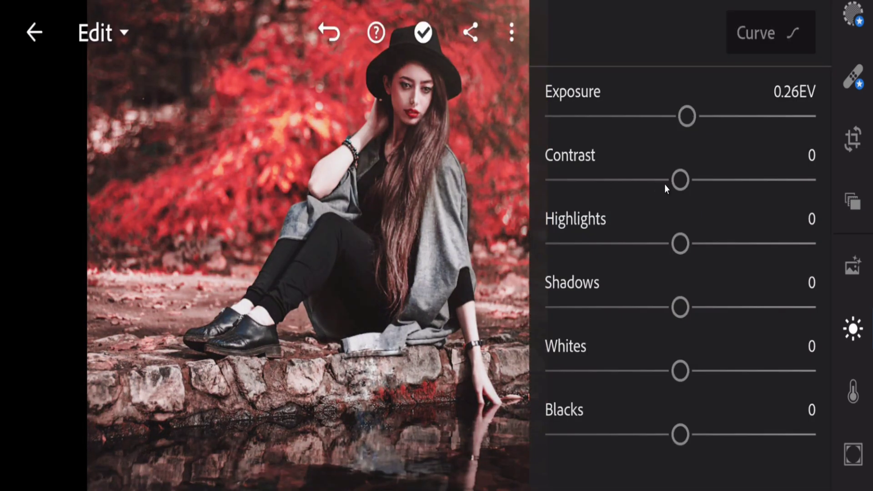
mouse_move(671, 180)
mouse_down()
mouse_move(622, 188)
mouse_move(746, 182)
mouse_move(699, 184)
mouse_move(678, 196)
mouse_up()
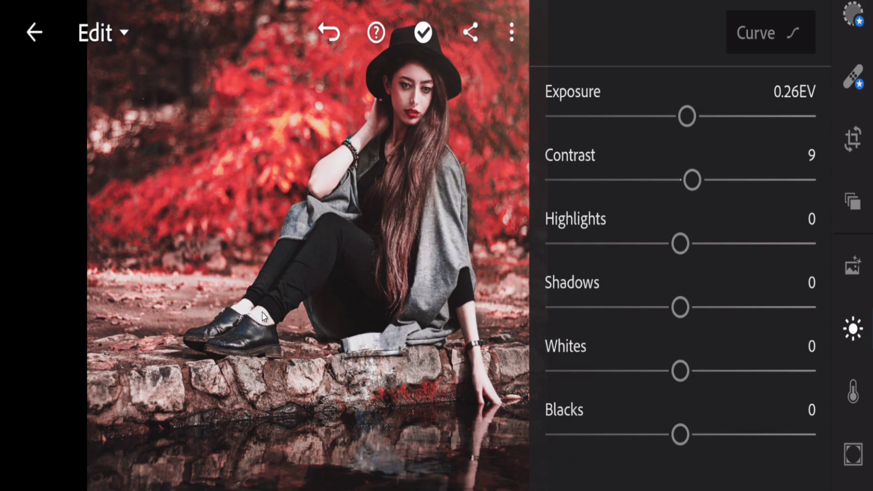
drag(683, 246, 745, 293)
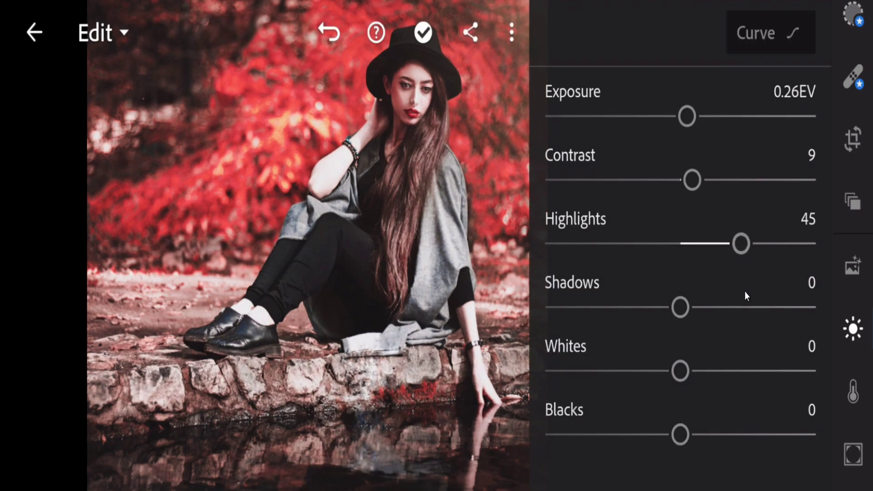
drag(738, 248, 597, 259)
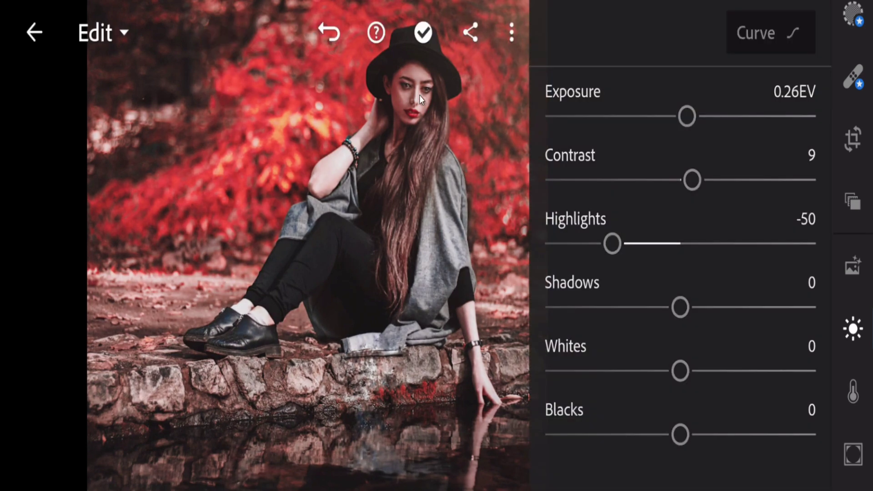
drag(623, 245, 631, 245)
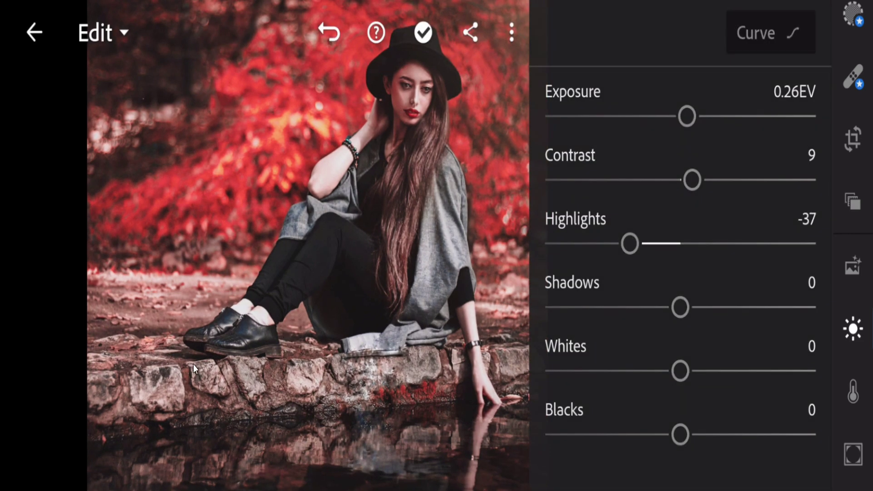
drag(699, 308, 782, 306)
- Lower Shadows to -62, Whites to -42 and Blacks to -2
drag(721, 308, 604, 326)
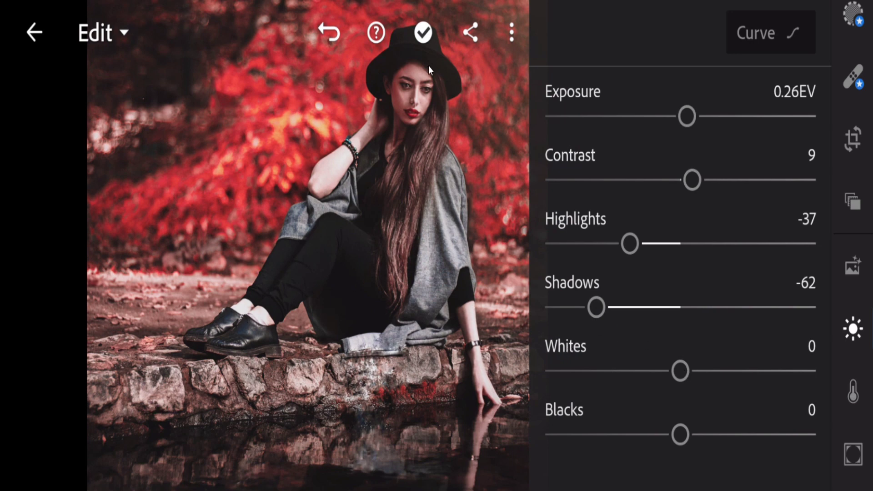
drag(700, 373, 733, 373)
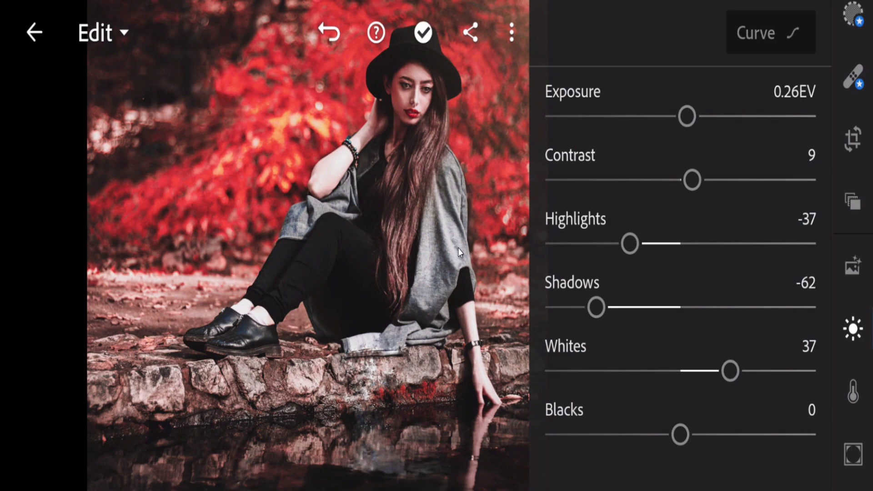
drag(722, 370, 623, 382)
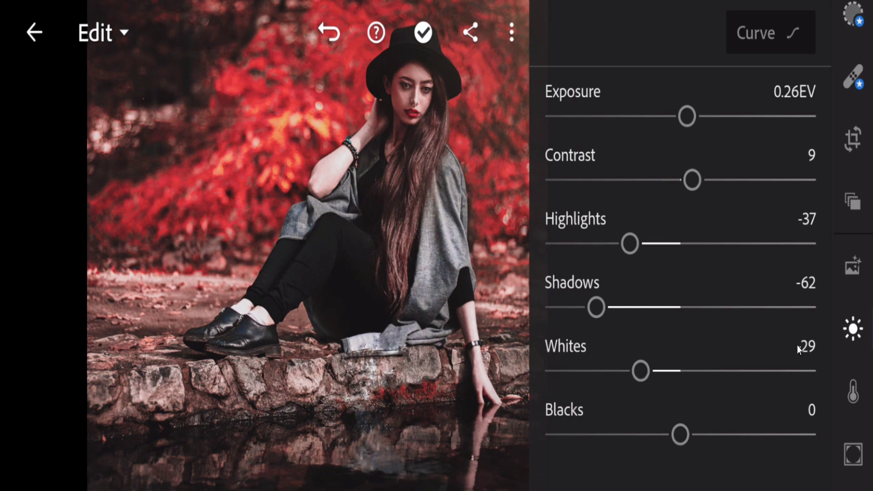
drag(631, 371, 615, 373)
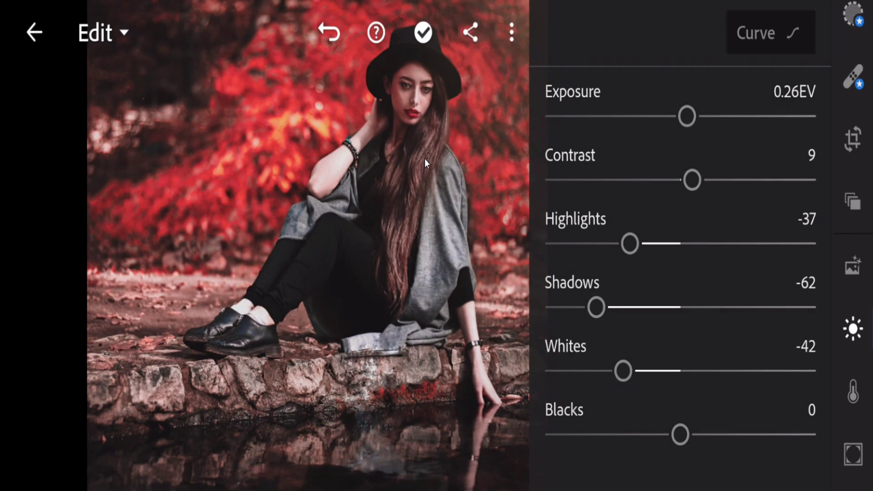
mouse_move(687, 434)
mouse_down()
mouse_move(702, 434)
mouse_move(624, 435)
mouse_move(679, 435)
mouse_up()
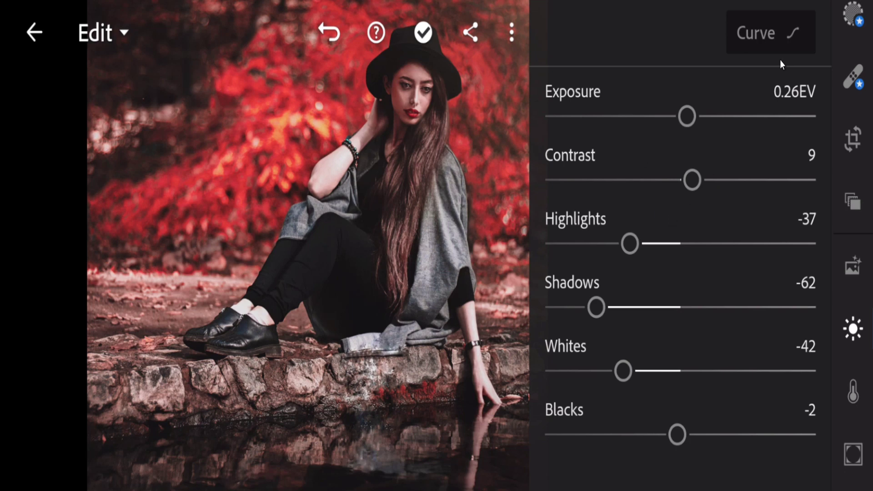
- Open the tone curve, bend a point on the red channel, then undo it
click(777, 40)
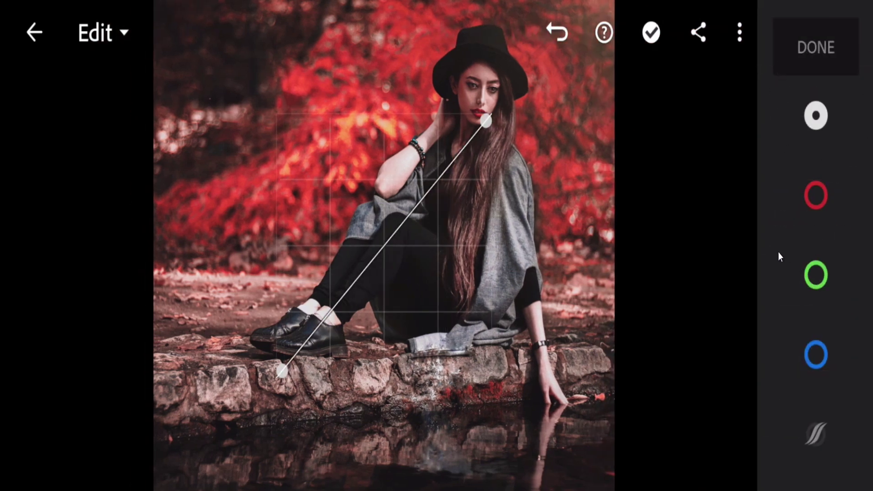
click(822, 193)
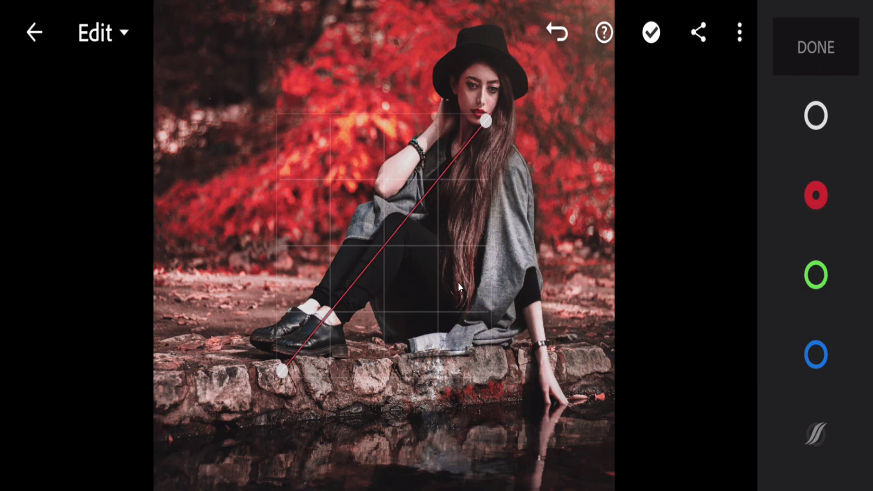
click(386, 245)
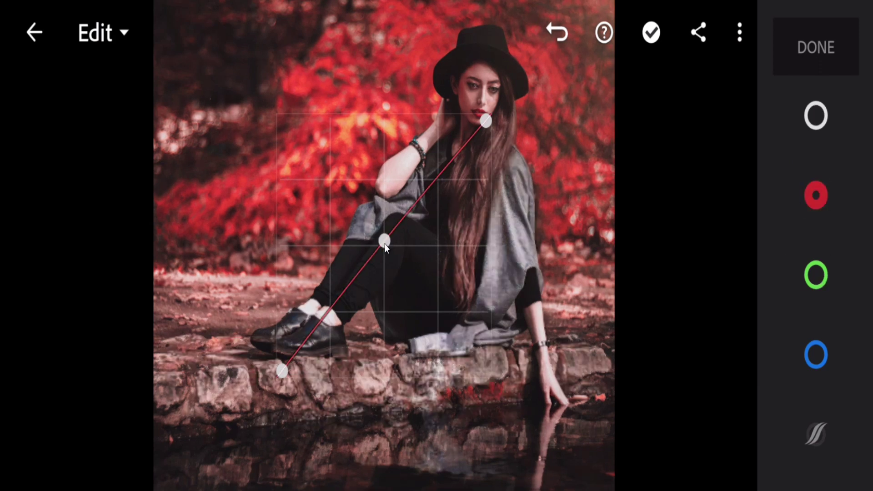
drag(394, 253, 409, 269)
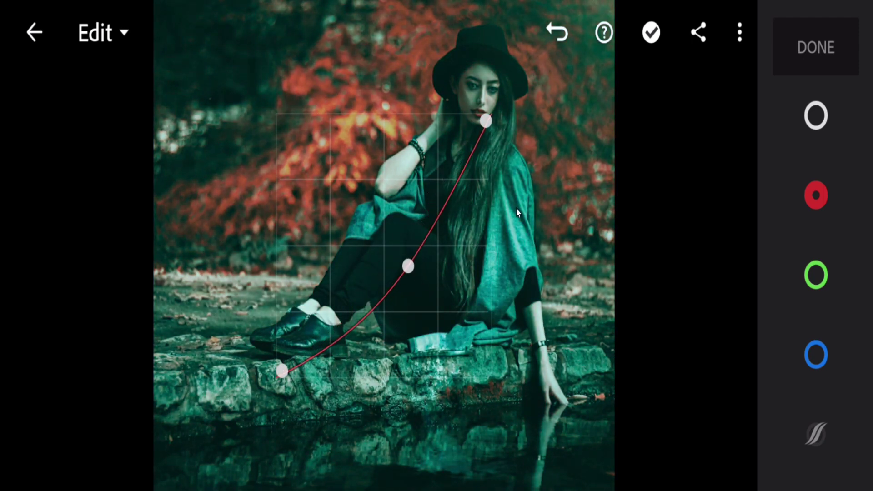
click(556, 33)
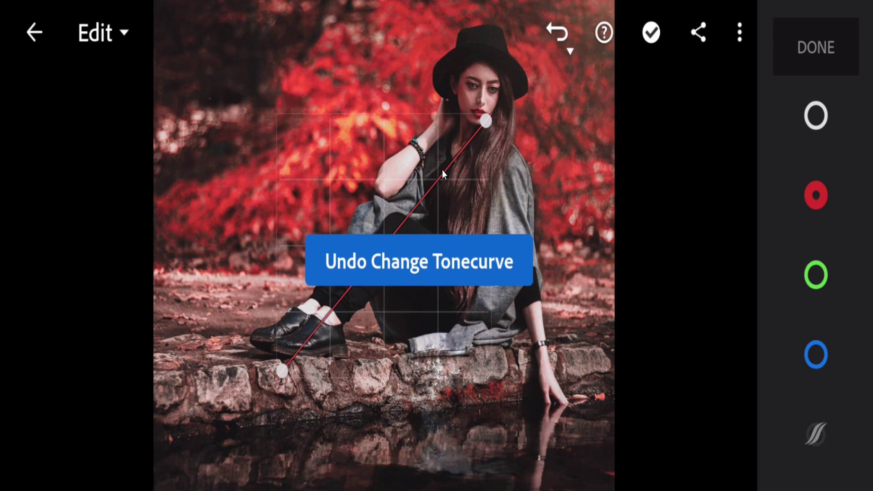
- Bow the parametric tone curve, then undo the change
click(819, 439)
mouse_move(374, 220)
mouse_down()
mouse_move(392, 248)
mouse_move(412, 195)
mouse_move(402, 177)
mouse_move(350, 248)
mouse_up()
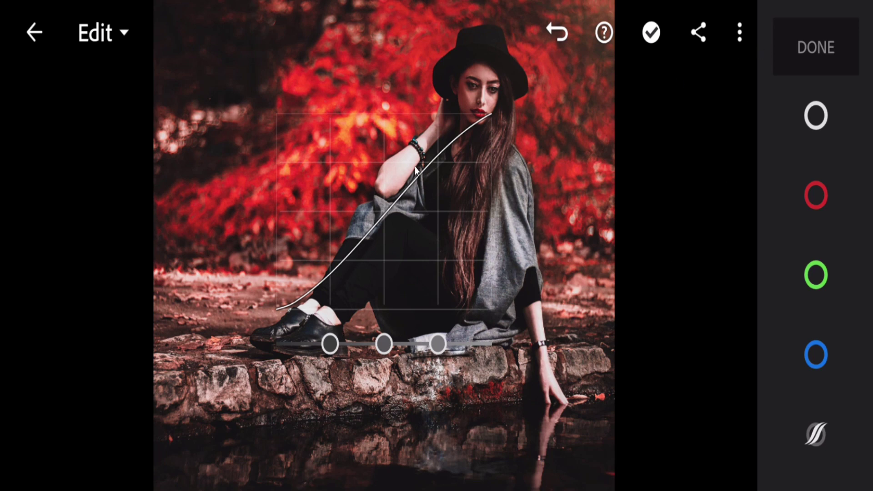
click(559, 32)
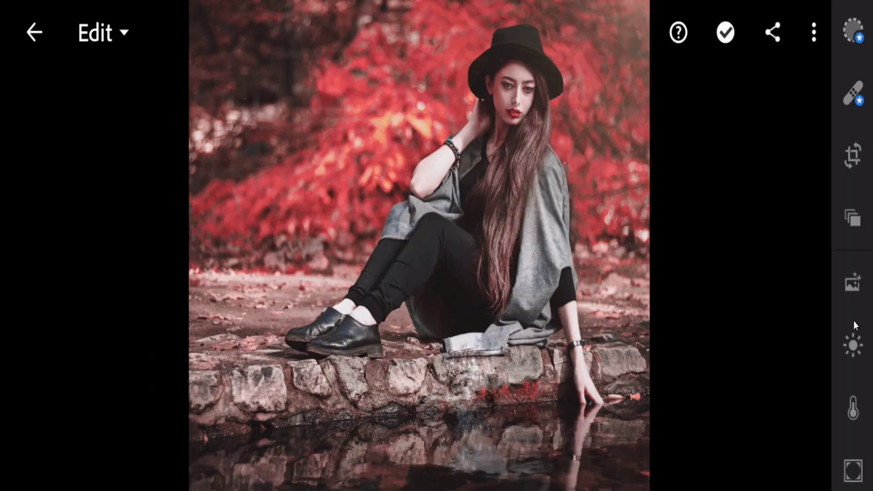
- Open the Color adjustments and settle Temp at -5
click(855, 346)
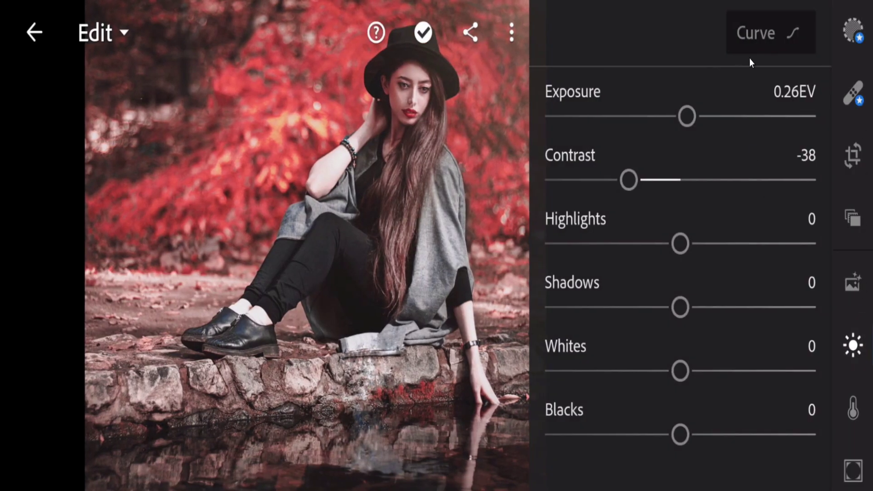
click(854, 410)
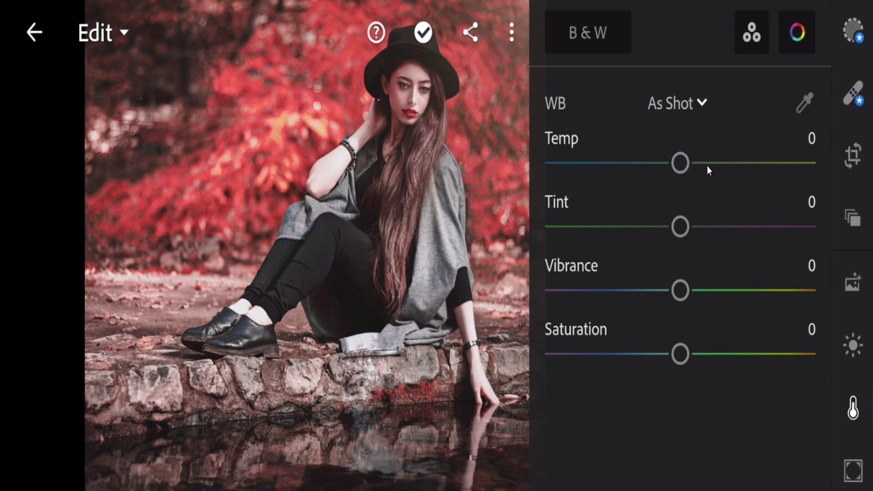
drag(691, 161, 712, 163)
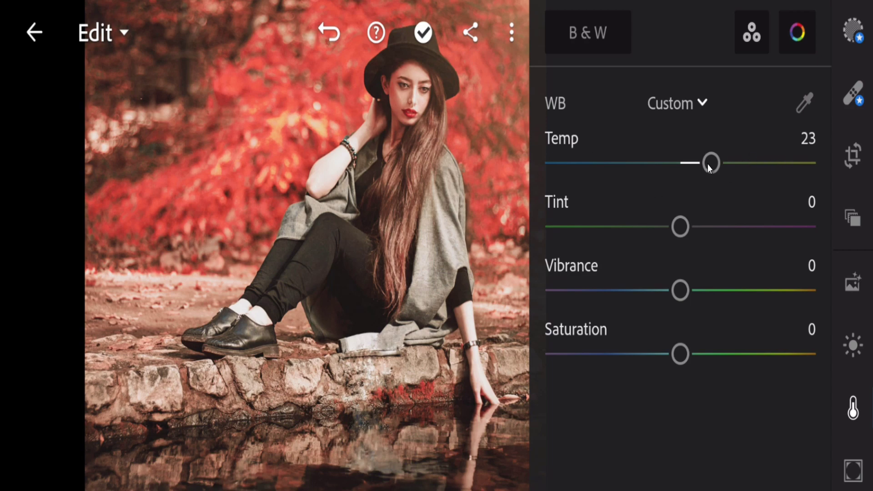
drag(704, 164, 640, 164)
drag(632, 161, 631, 168)
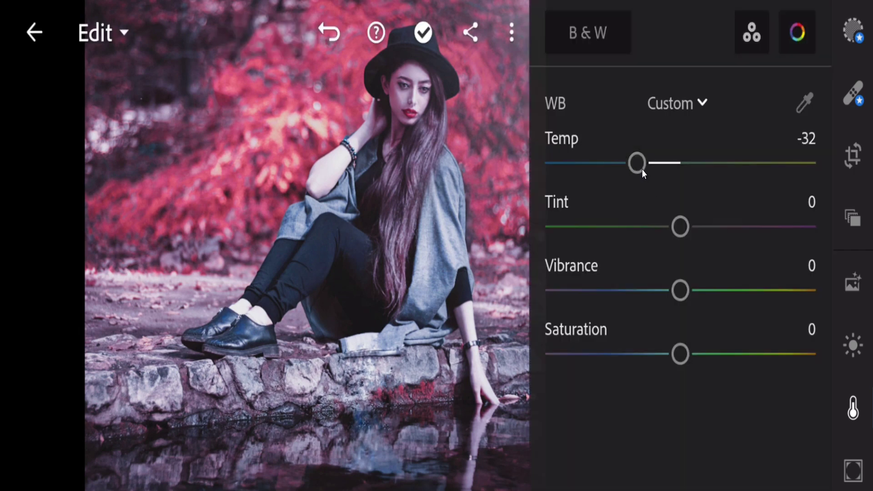
drag(649, 163, 691, 195)
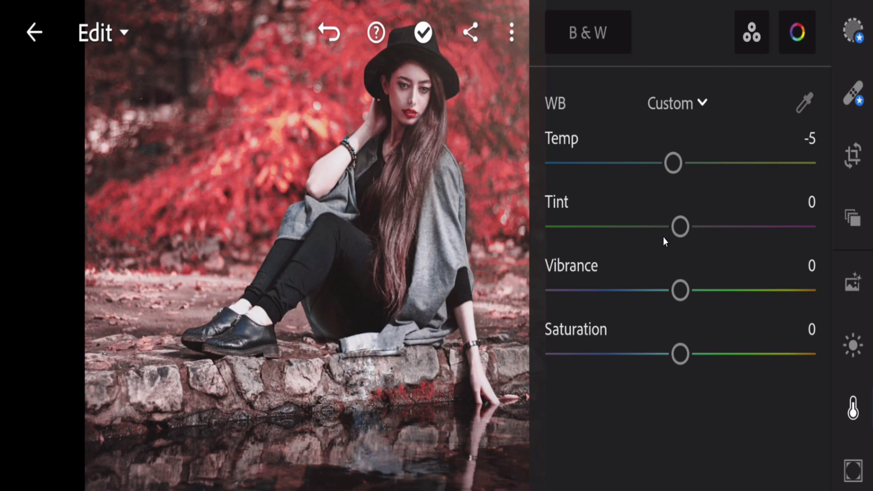
- Set Tint to 6, Vibrance to 12 and Saturation to 22
drag(687, 231, 661, 228)
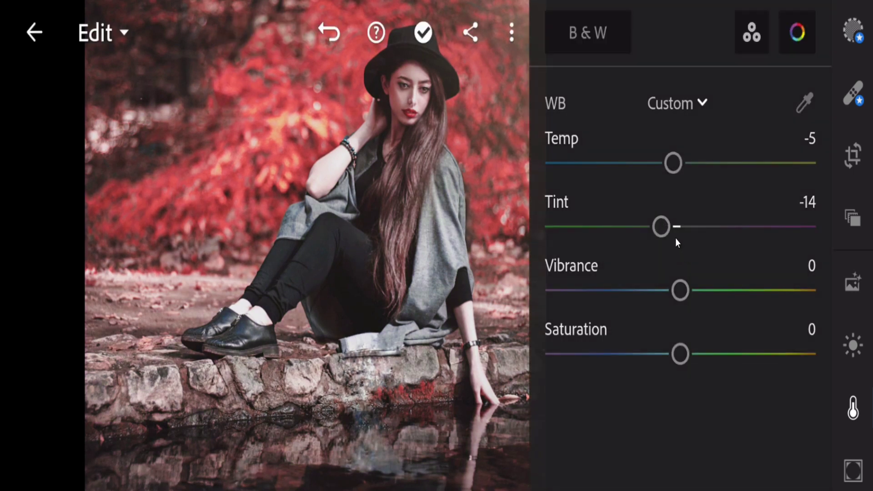
drag(682, 231, 695, 226)
drag(690, 293, 700, 293)
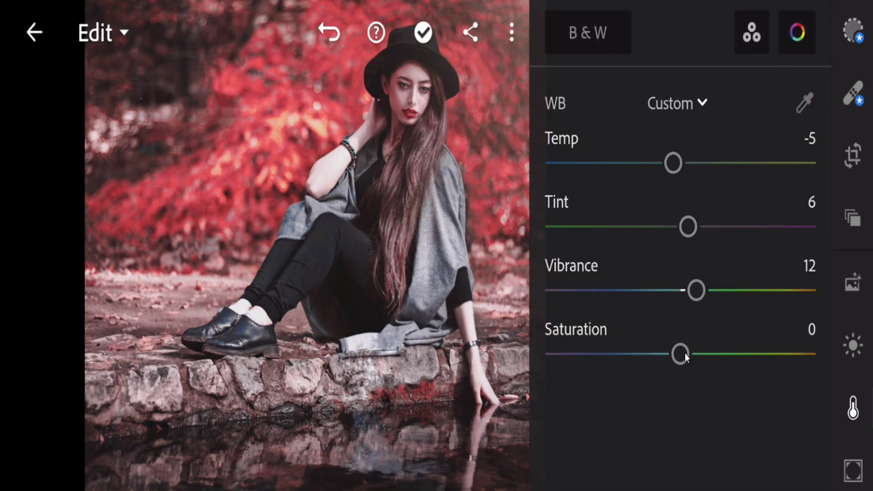
drag(682, 358, 714, 362)
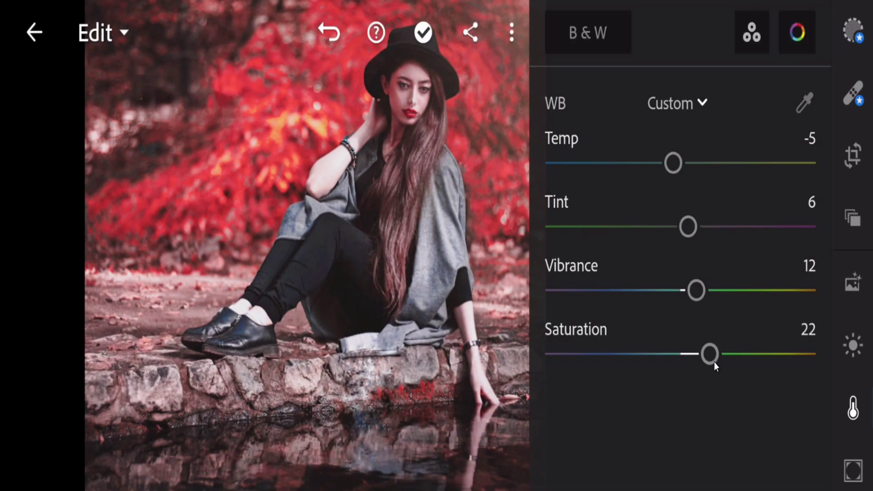
- In Color Mix, set the red Hue to 48 and the red Saturation to 39
click(792, 30)
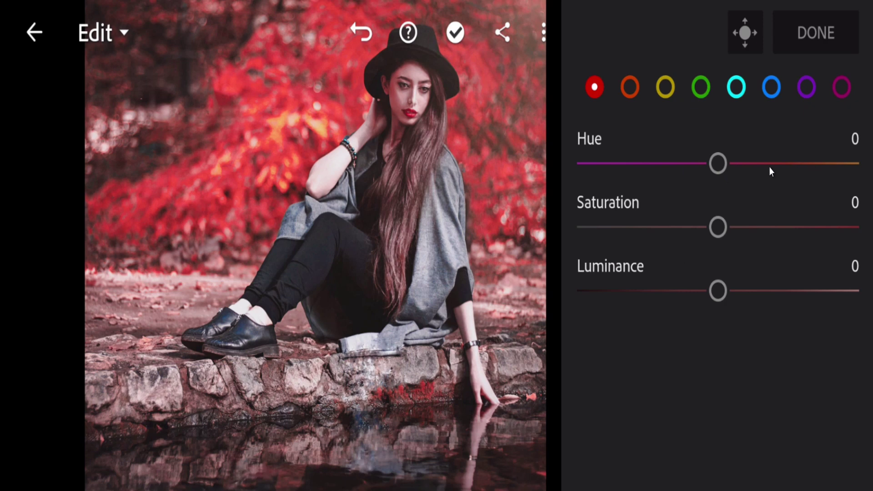
drag(720, 166, 796, 168)
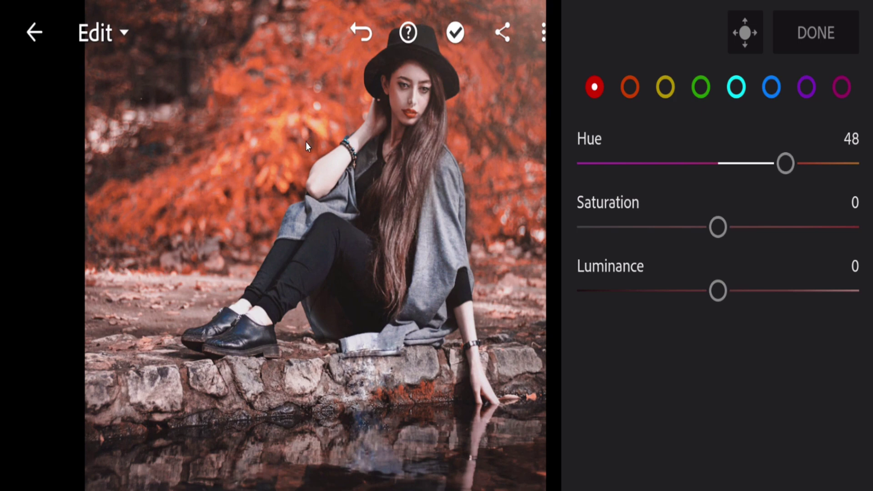
drag(740, 227, 774, 220)
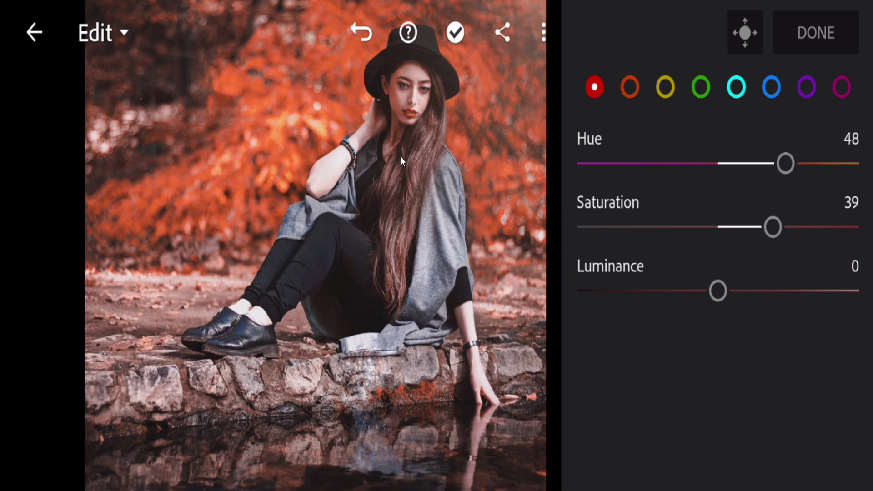
- Check the sync status, dismiss the premium upgrade offer, and finish Color Mix
click(457, 33)
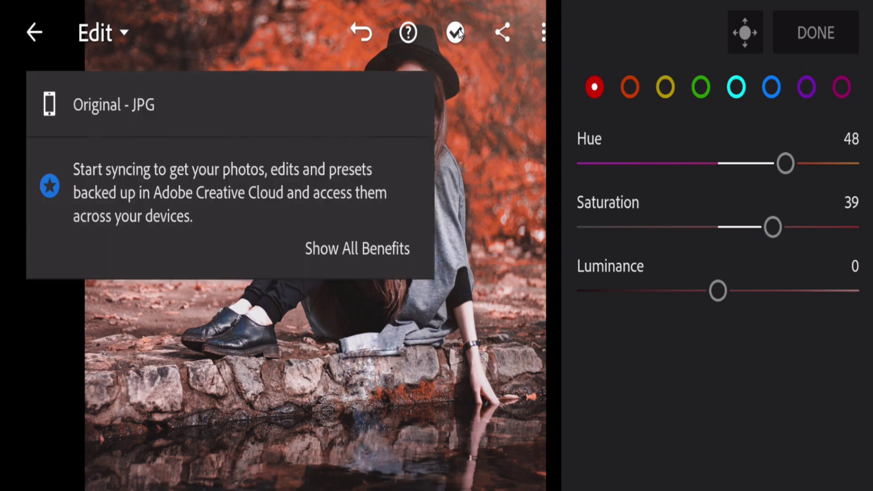
click(368, 253)
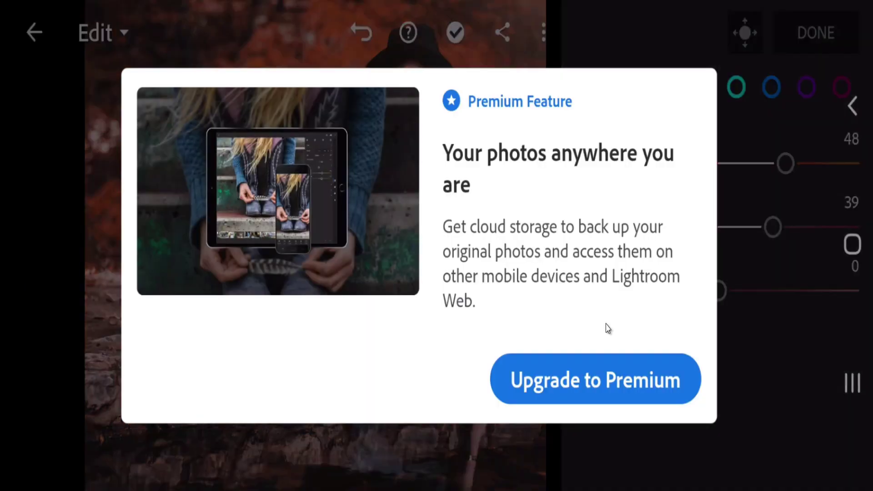
click(620, 51)
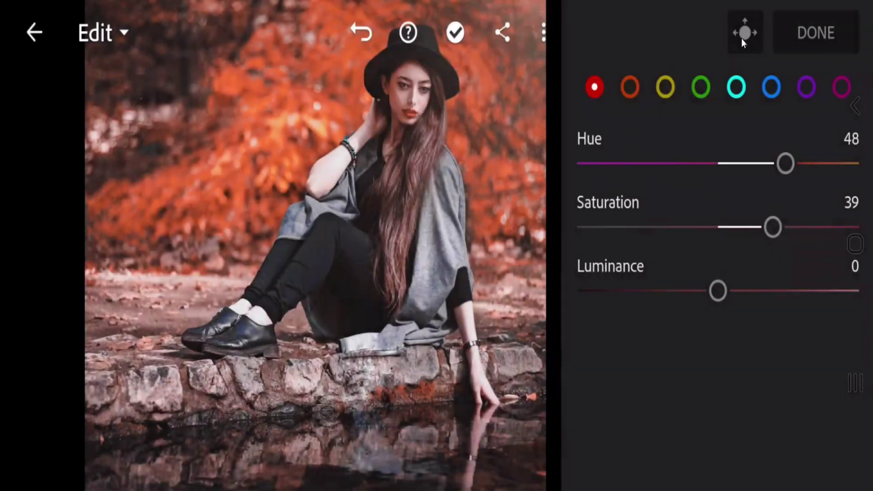
click(809, 38)
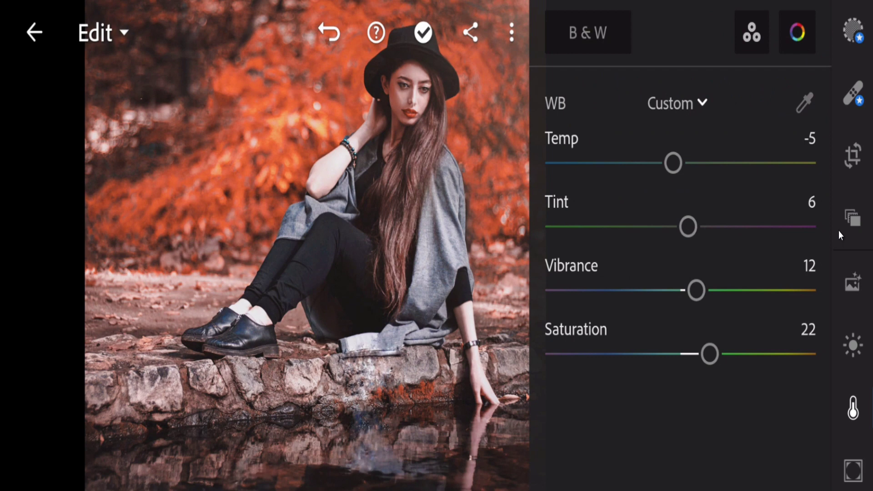
click(581, 36)
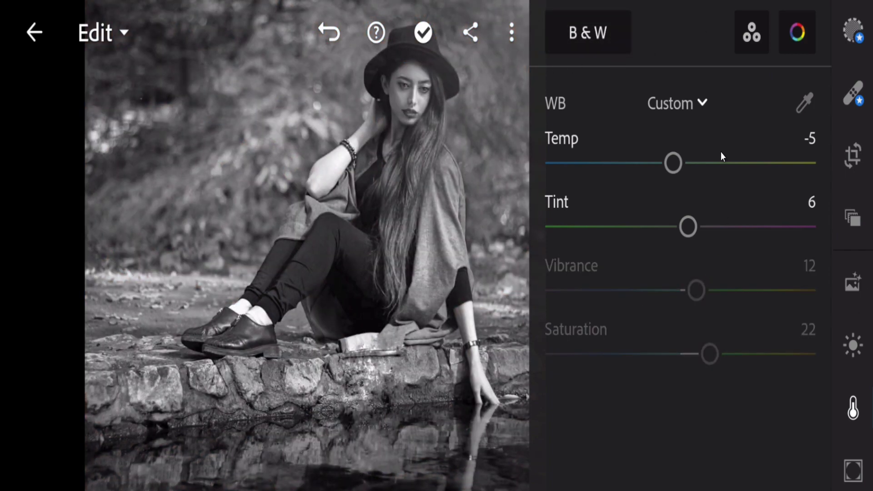
click(702, 102)
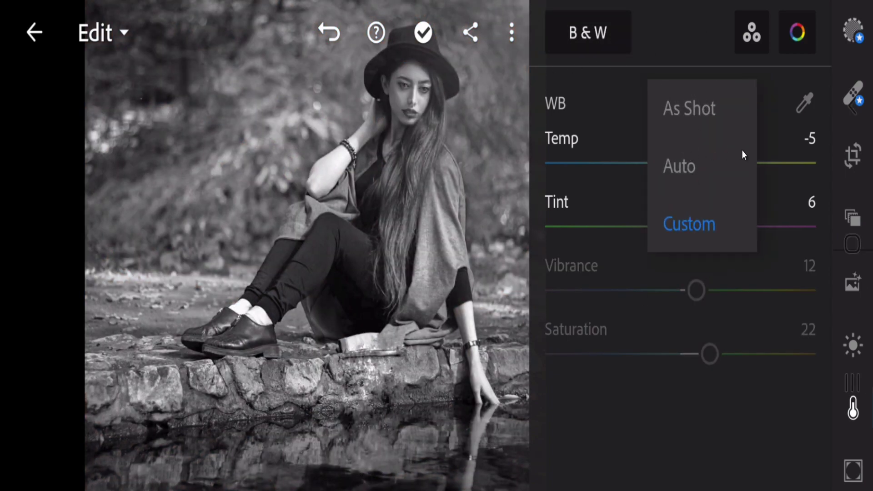
click(597, 85)
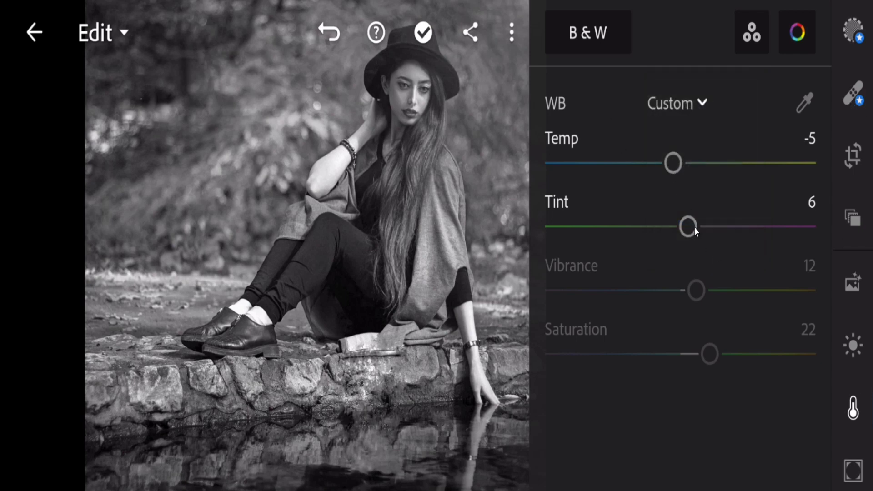
click(332, 34)
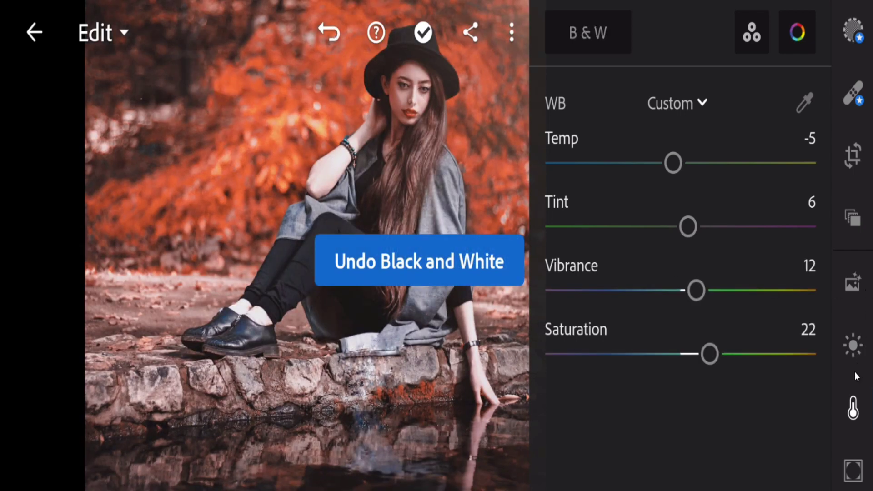
scroll(857, 369, down, 5)
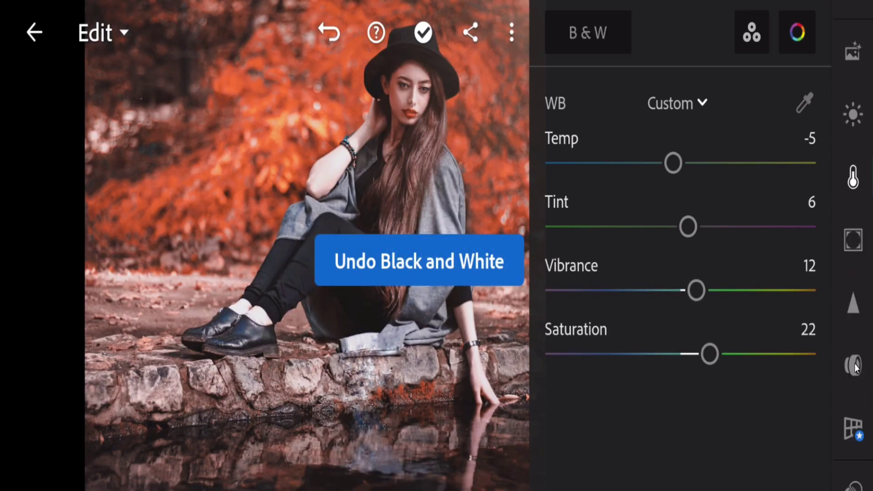
- In Effects, raise Clarity to 85 and Texture to 23, and try Dehaze from -46 to 8
click(854, 240)
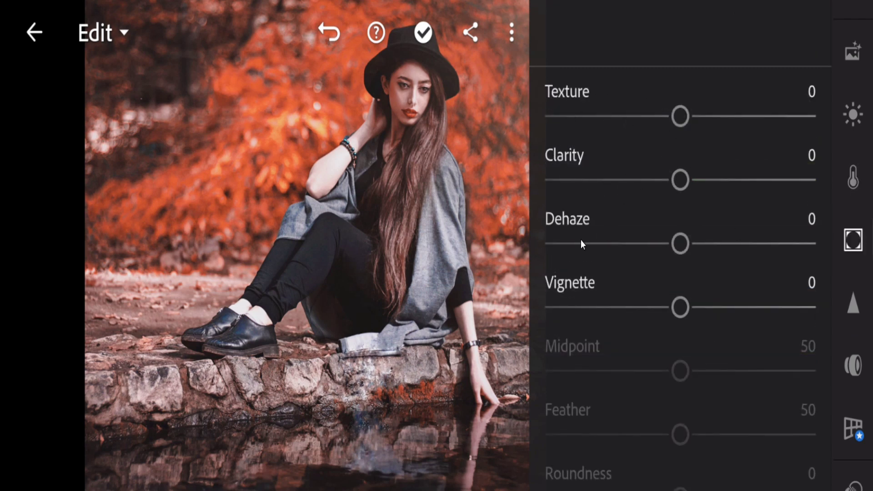
drag(679, 180, 796, 181)
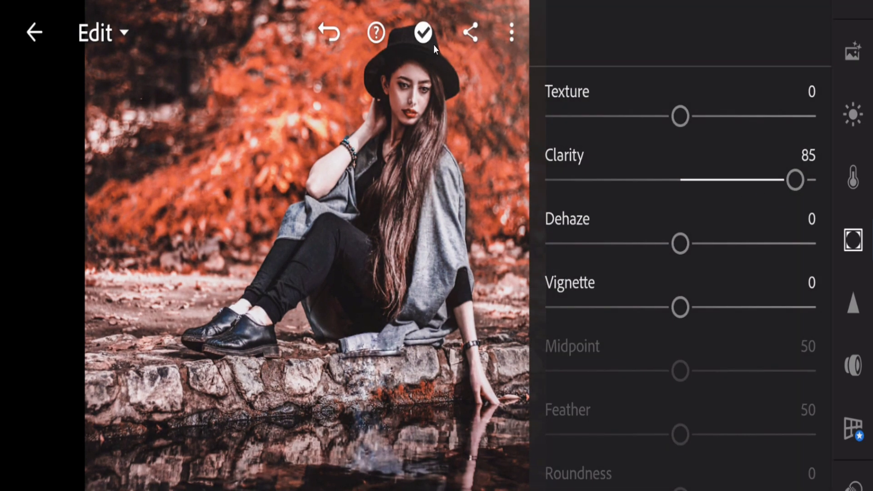
drag(687, 117, 713, 119)
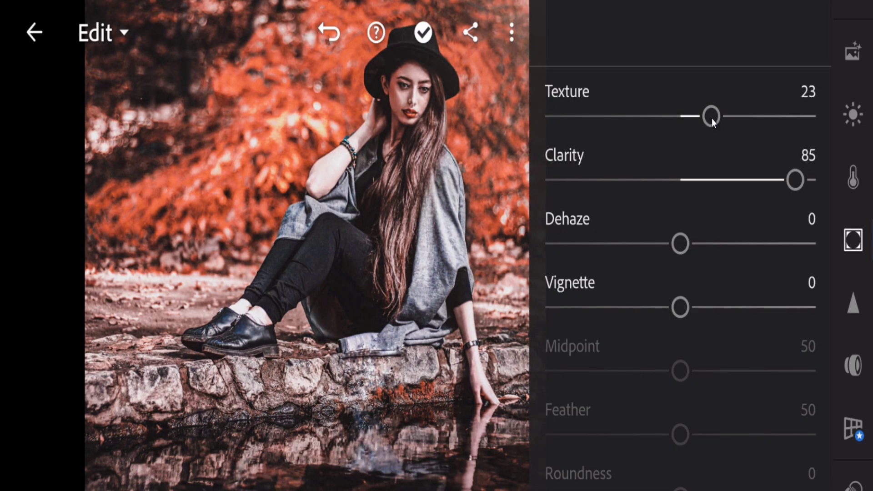
drag(682, 246, 605, 248)
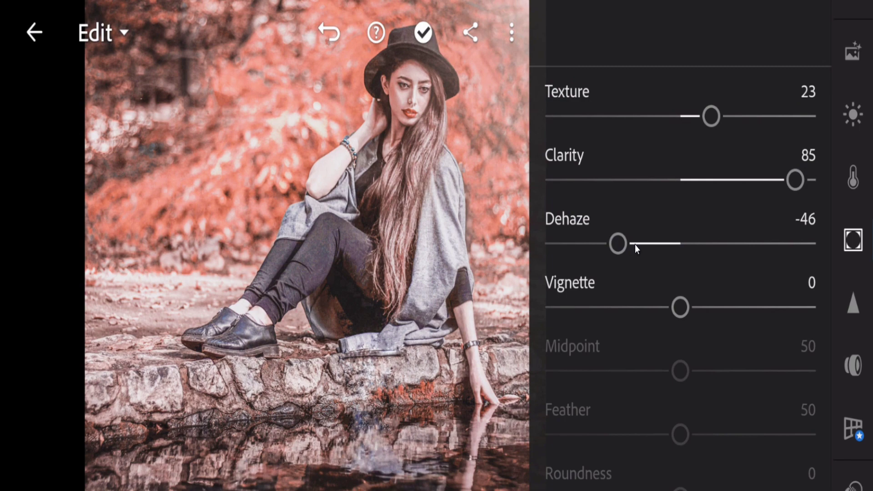
drag(615, 243, 643, 244)
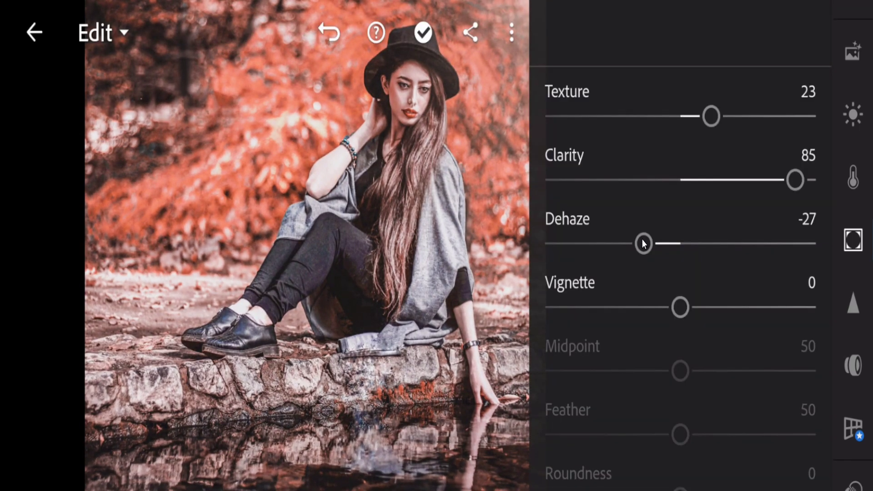
drag(643, 244, 690, 407)
- Set the vignette to -6, then undo the Effects edits back to 0 and open Detail
scroll(670, 372, down, 5)
scroll(670, 371, down, 2)
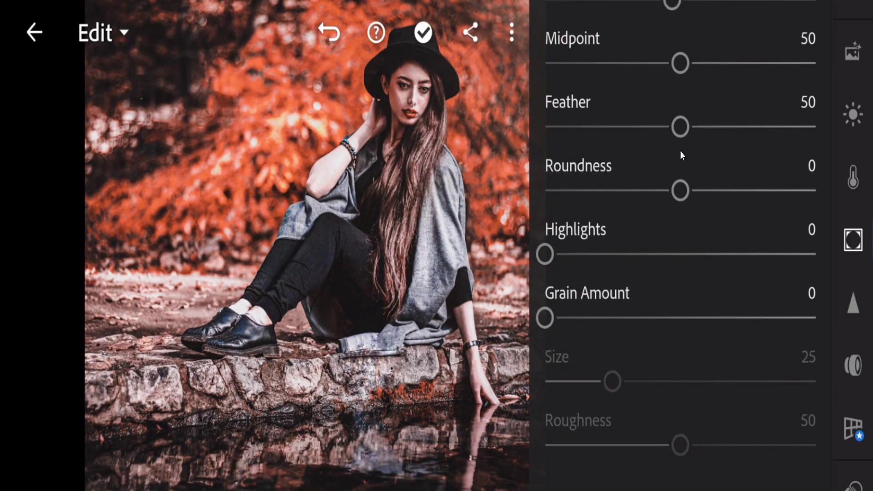
mouse_move(681, 130)
mouse_down()
mouse_move(766, 133)
mouse_move(634, 119)
mouse_move(563, 132)
mouse_move(675, 120)
mouse_up()
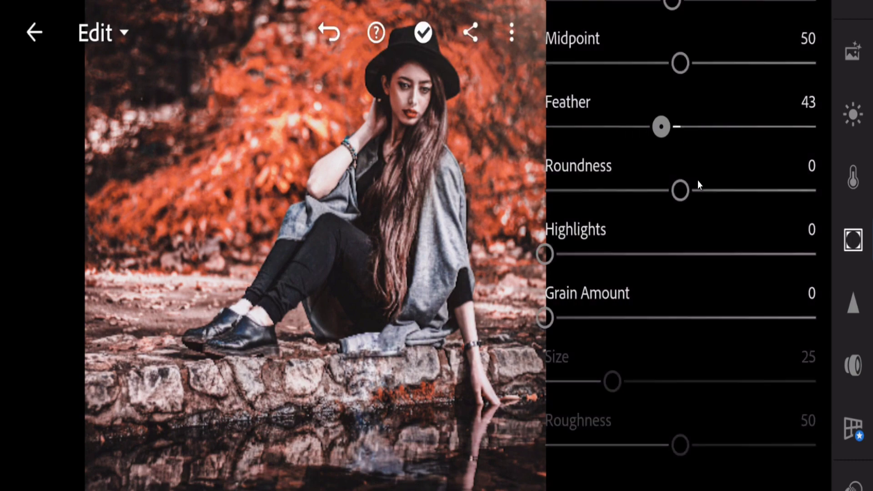
scroll(764, 333, up, 5)
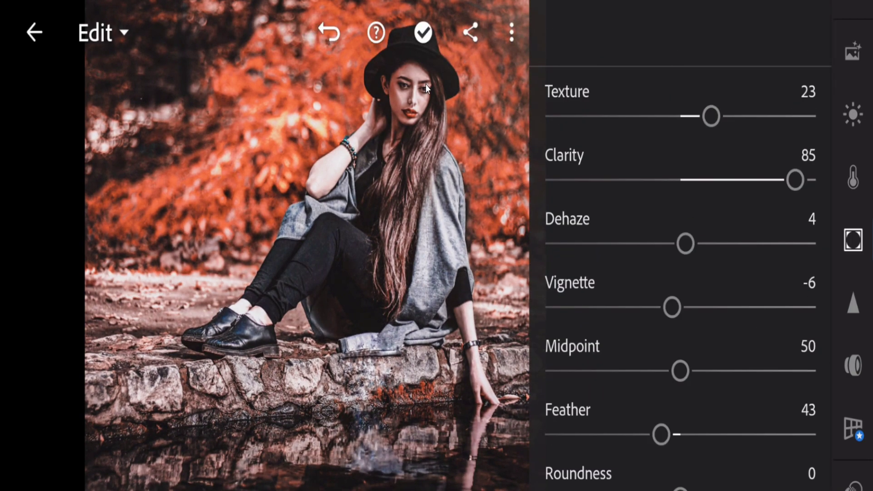
click(328, 32)
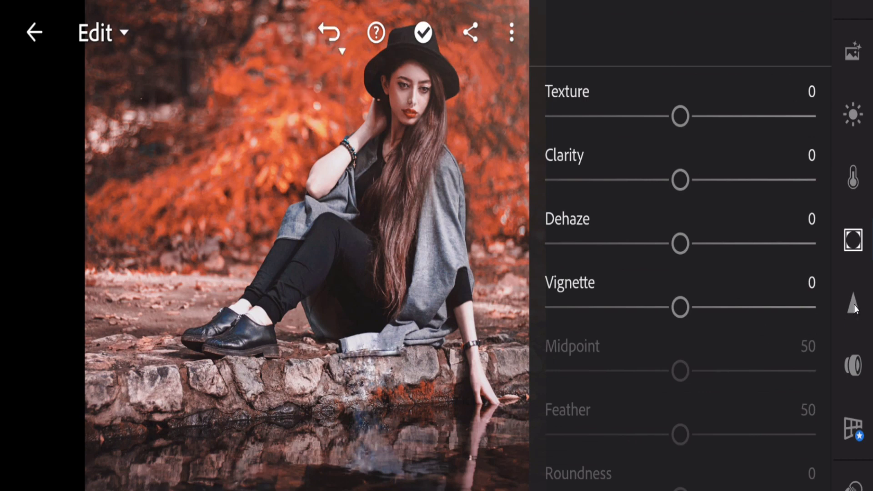
click(854, 306)
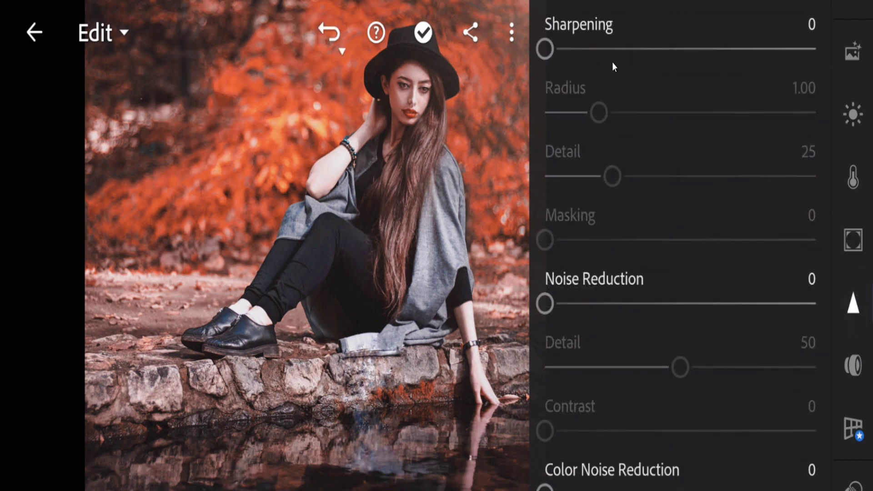
- Set Sharpening to 83 and sharpening Detail to 51, then scroll down to the noise settings
drag(546, 48, 694, 48)
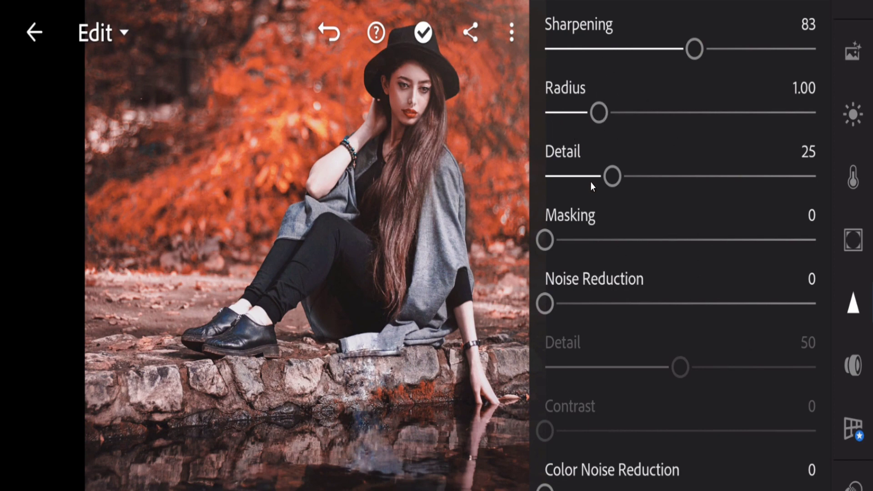
drag(659, 178, 697, 239)
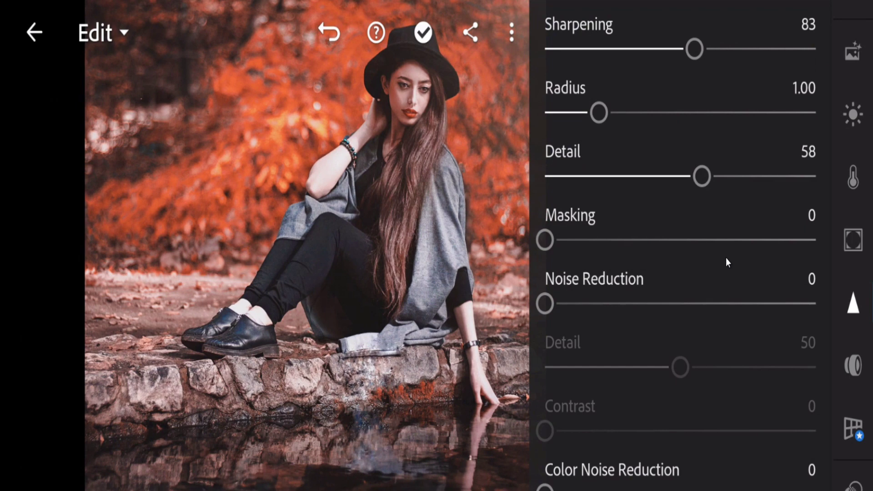
scroll(726, 259, down, 4)
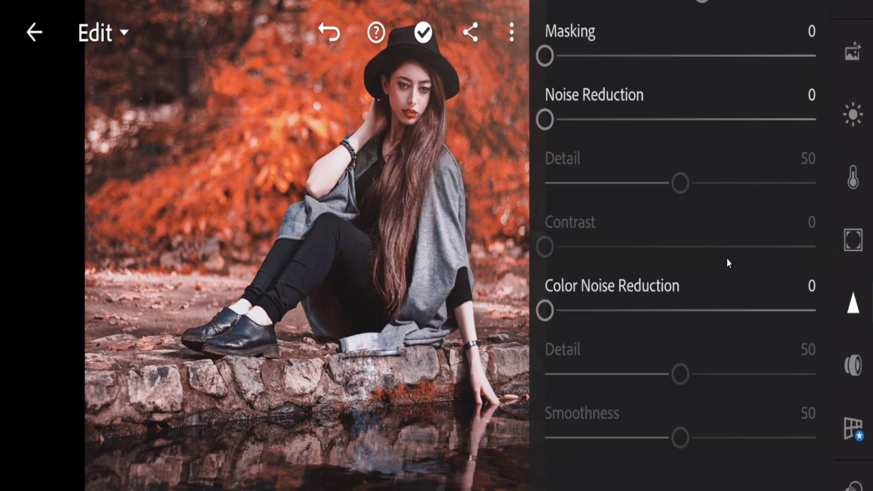
- Look over Optics and Geometry, dismiss the Premium prompt, and open the Color profile list
click(854, 366)
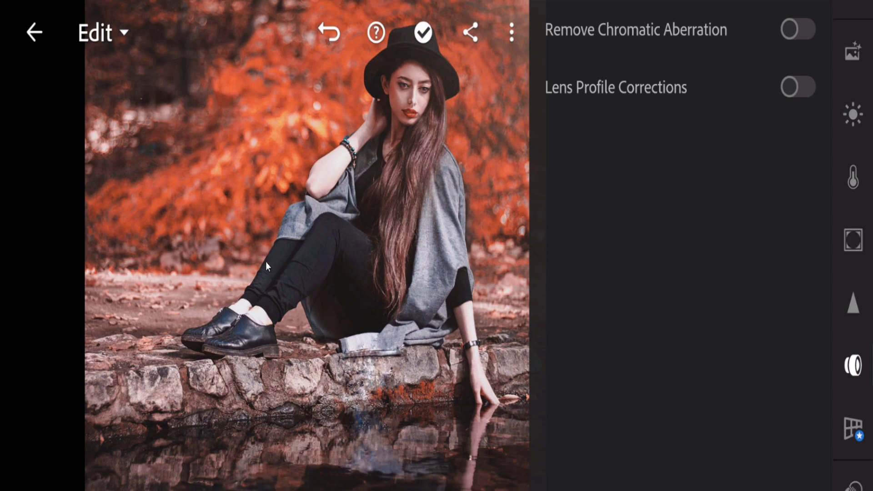
click(846, 429)
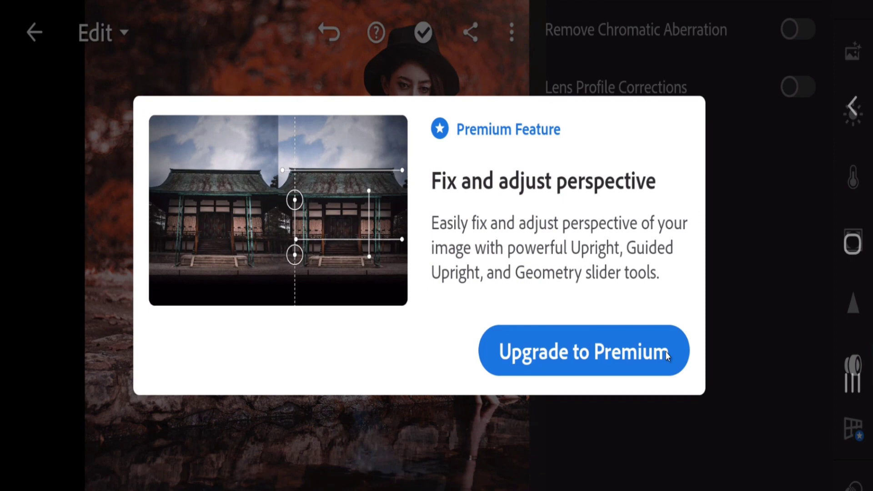
click(713, 334)
scroll(851, 411, down, 5)
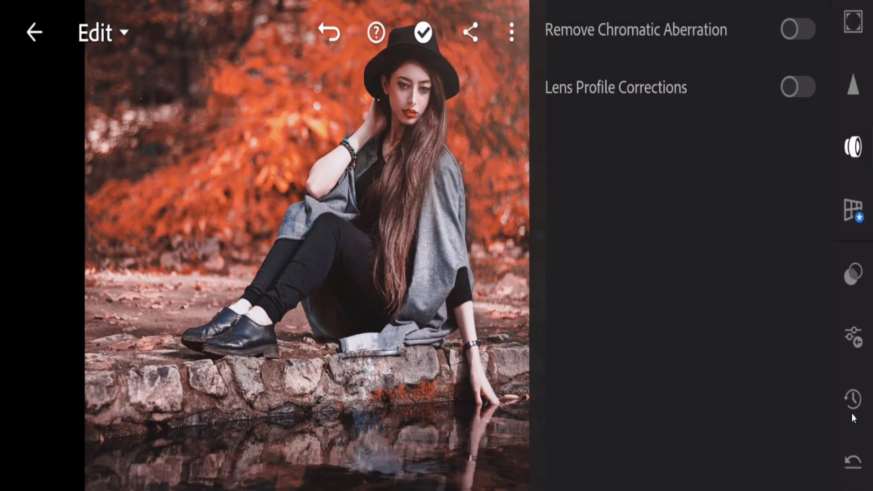
click(857, 278)
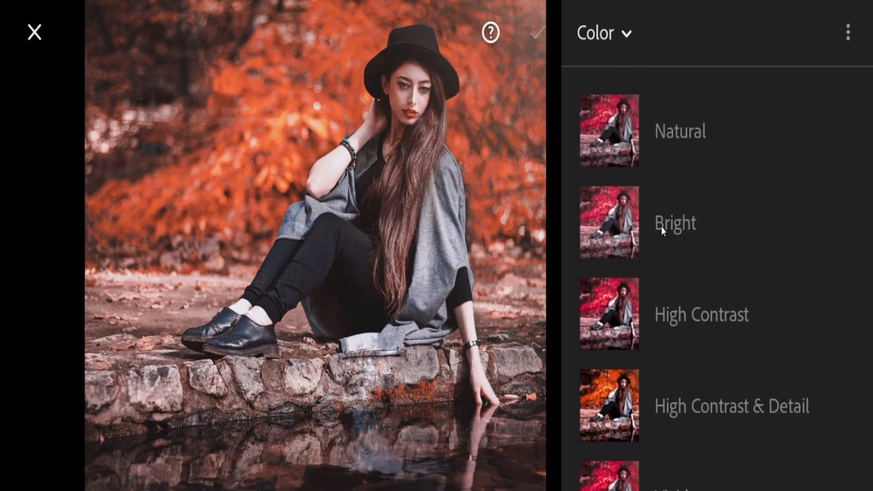
- Preview Vivid, High Contrast, Bright and Natural, then apply and confirm High Contrast & Detail
scroll(662, 227, down, 3)
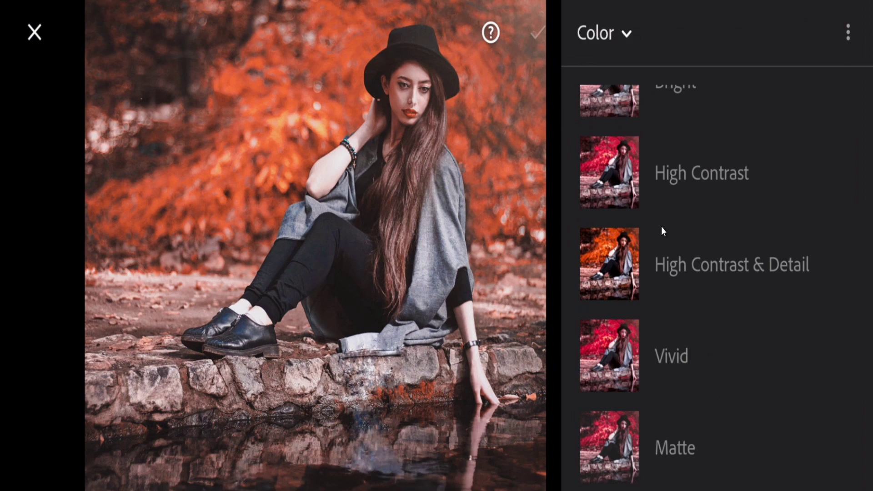
click(666, 356)
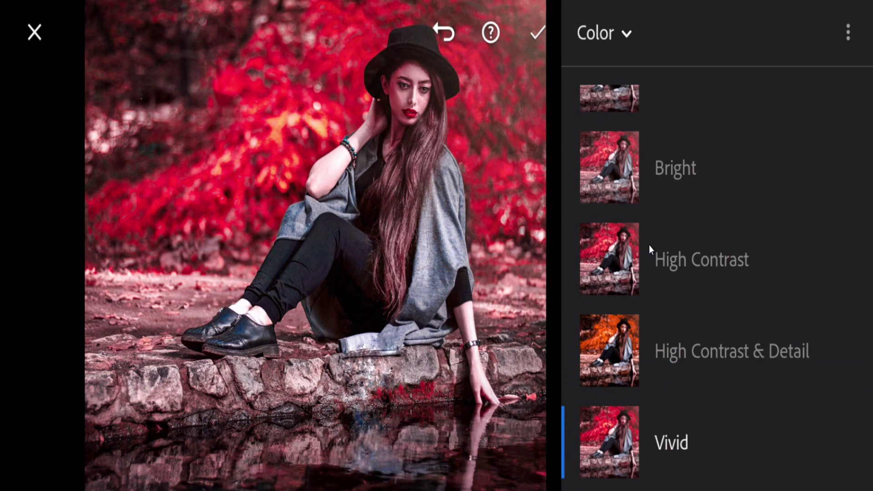
click(649, 245)
click(635, 171)
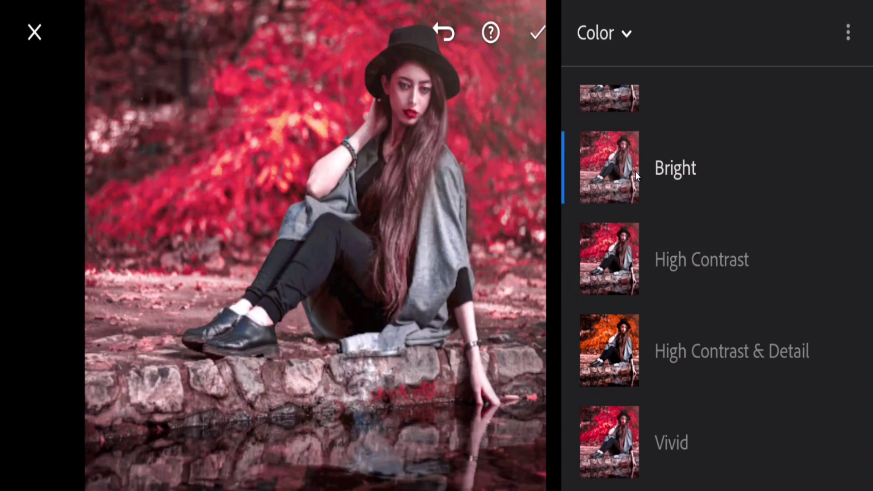
scroll(635, 171, up, 1)
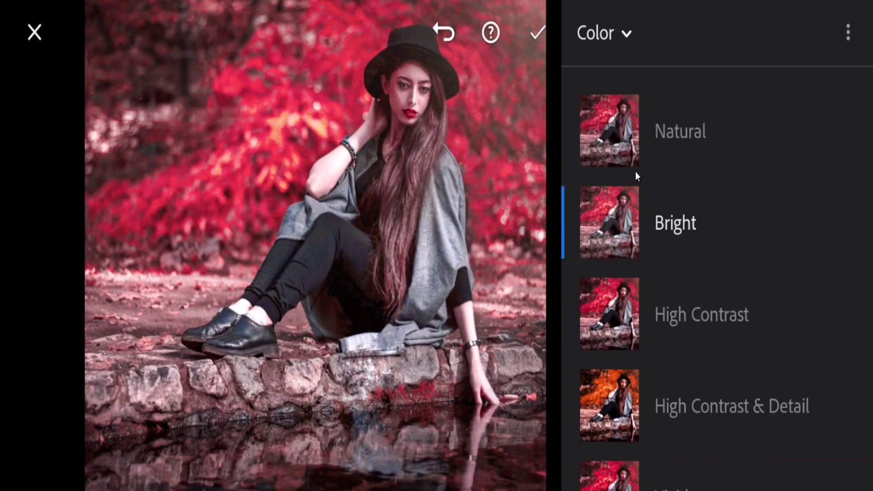
click(660, 123)
scroll(787, 184, down, 3)
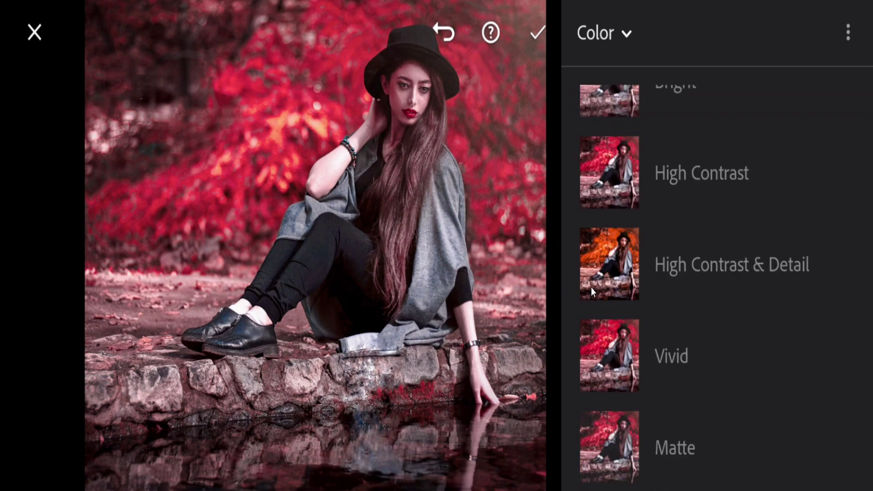
click(612, 268)
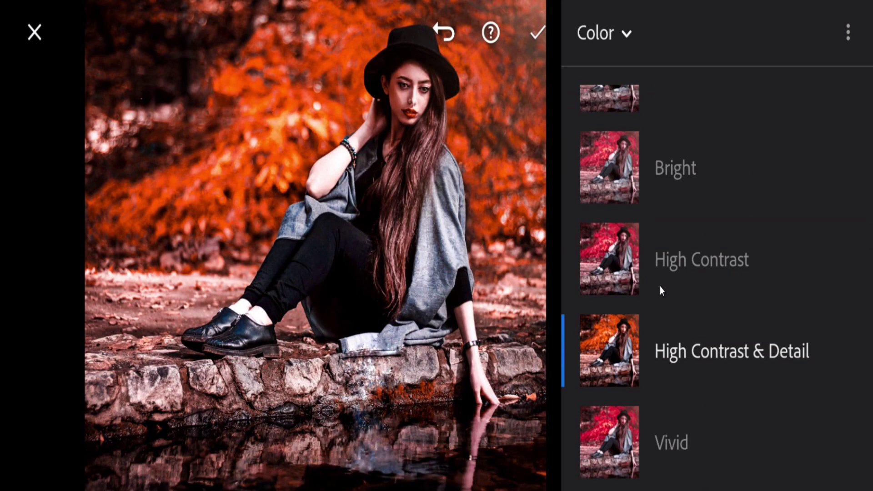
scroll(660, 286, down, 2)
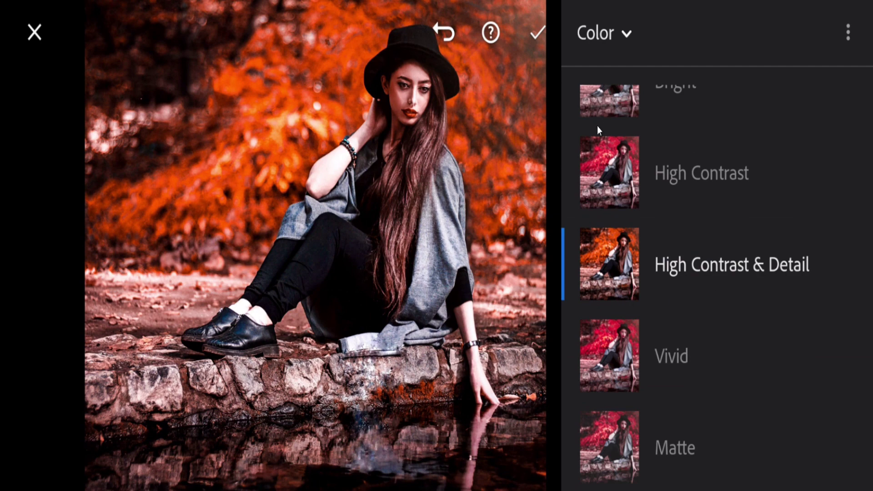
click(537, 32)
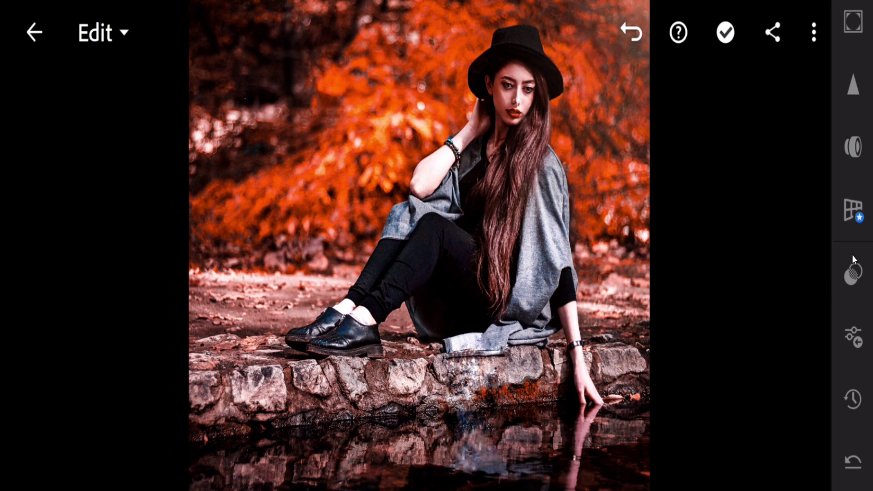
- Apply the previous photo's All settings and Adjustments, then undo the last two applications
click(852, 335)
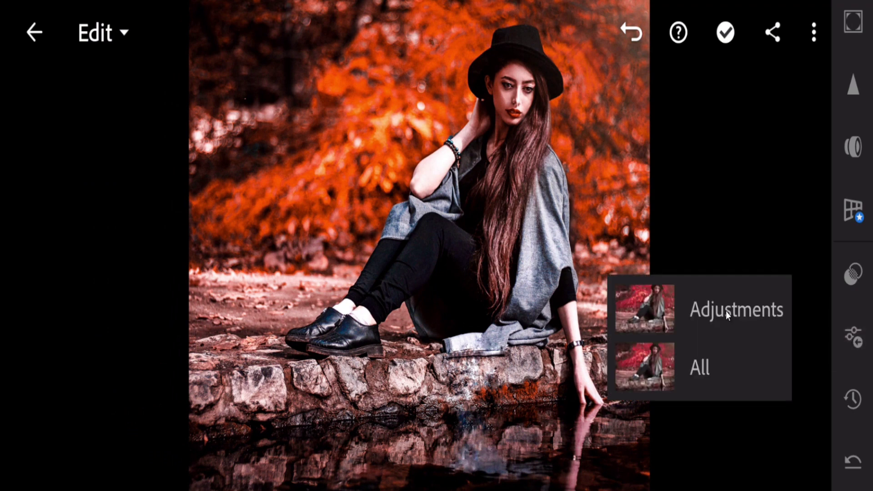
click(705, 366)
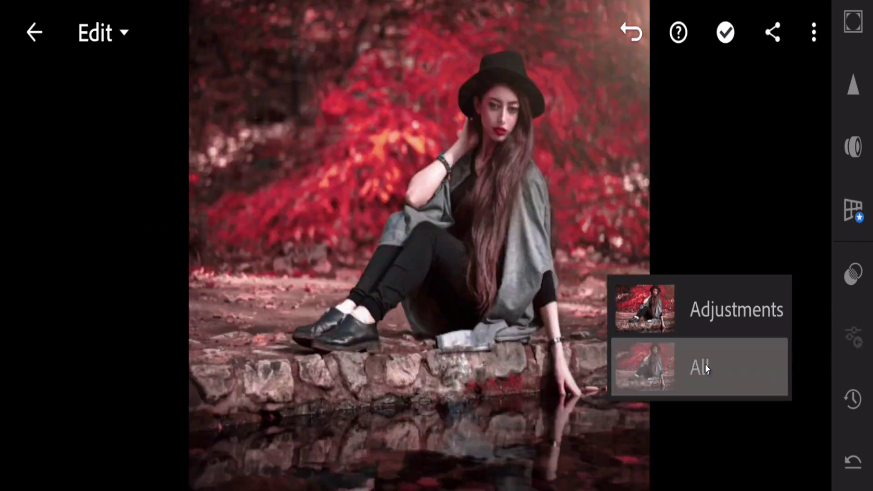
click(709, 308)
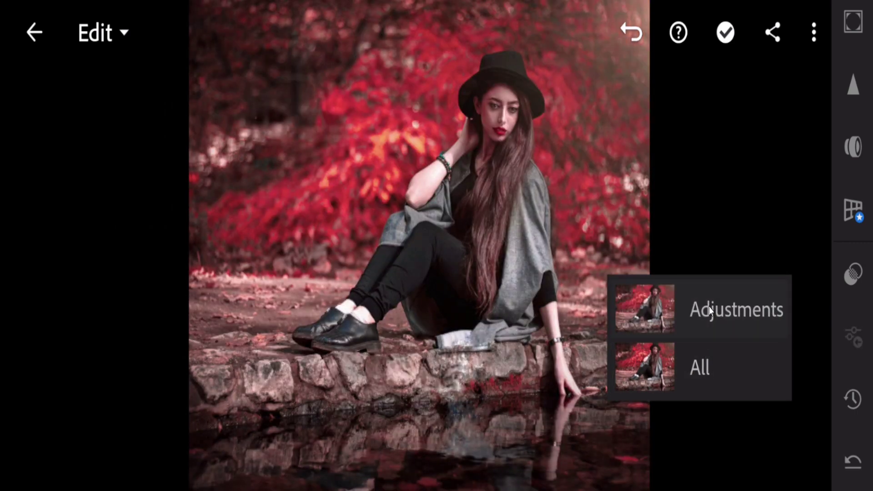
click(707, 371)
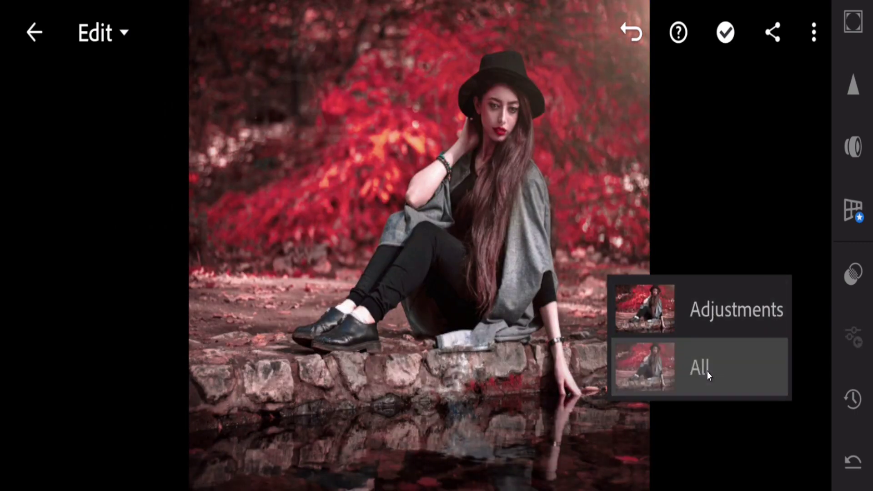
click(716, 307)
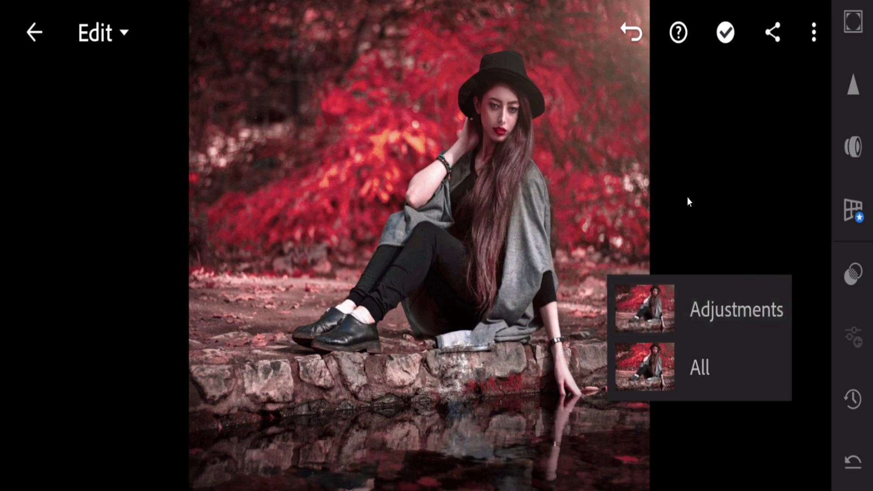
click(634, 34)
click(632, 34)
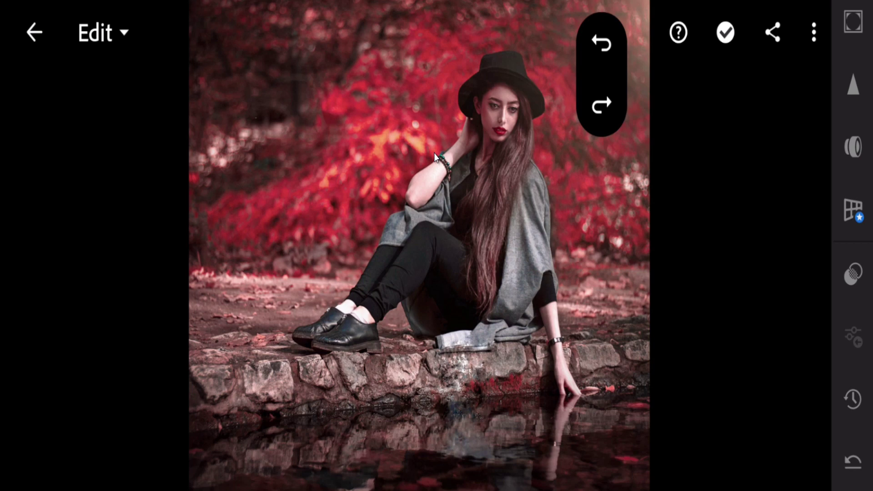
click(601, 42)
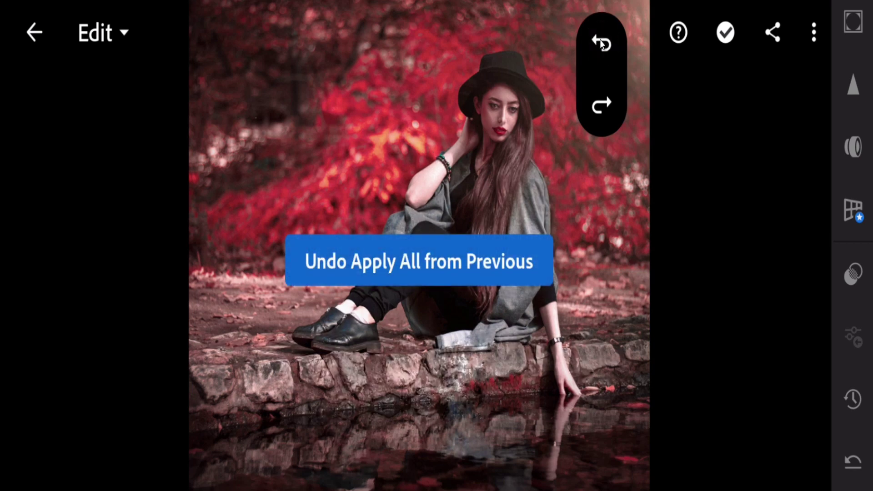